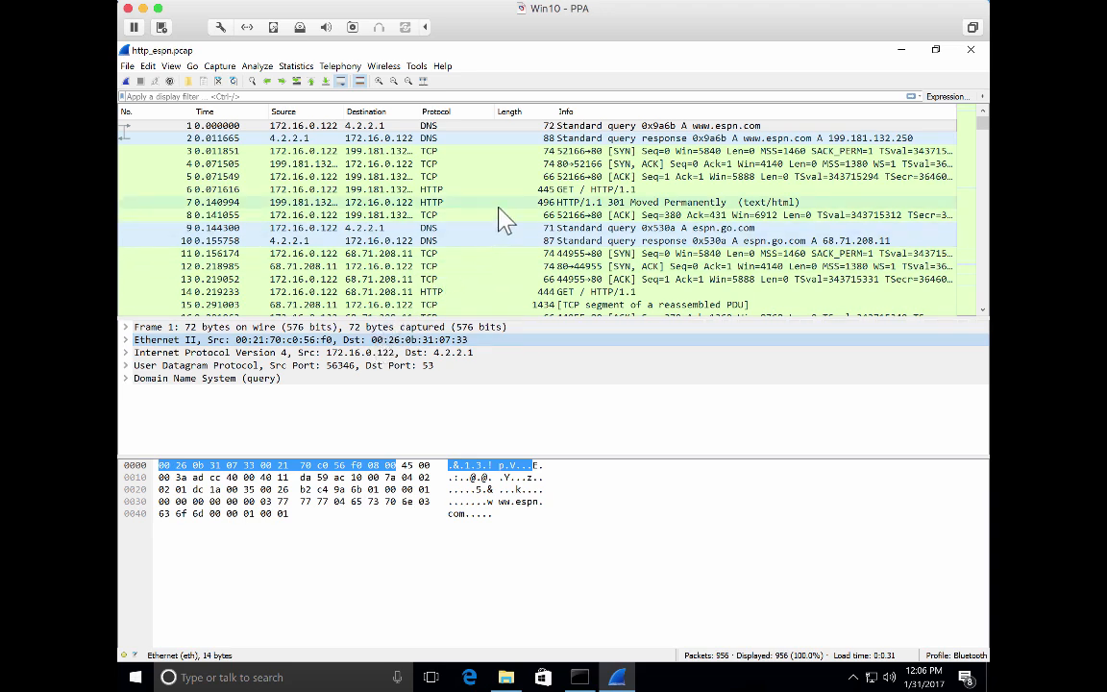
# Select packet 5, the TCP ACK to port 80, and examine its Internet Protocol Version 4 header
pyautogui.click(604, 179)
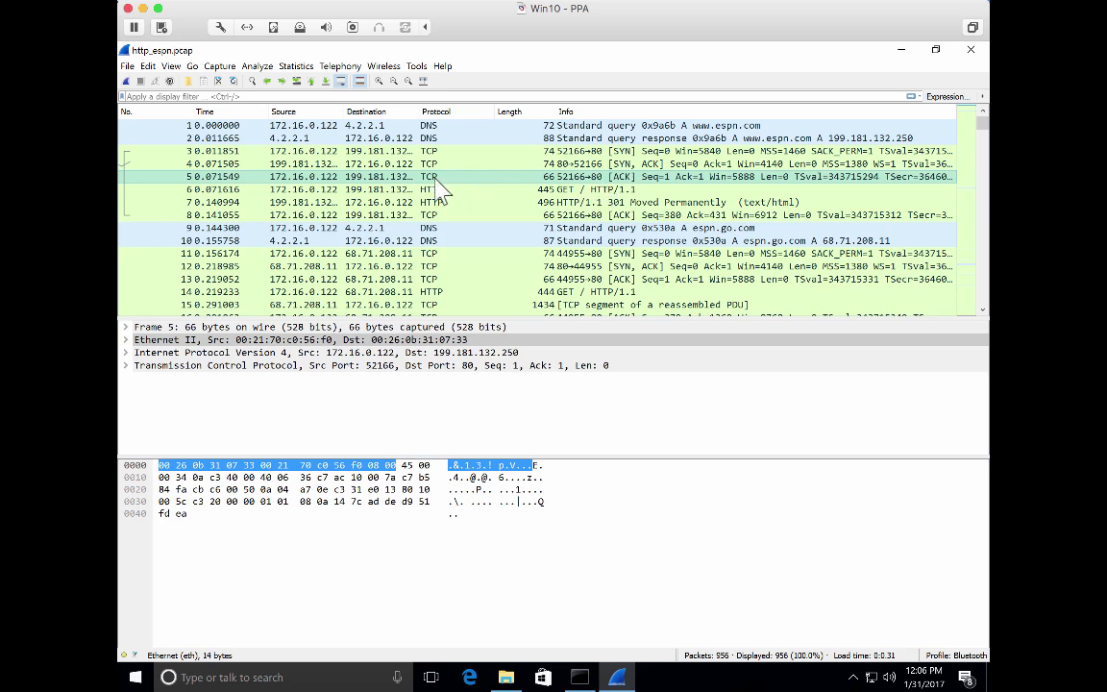
pyautogui.click(315, 176)
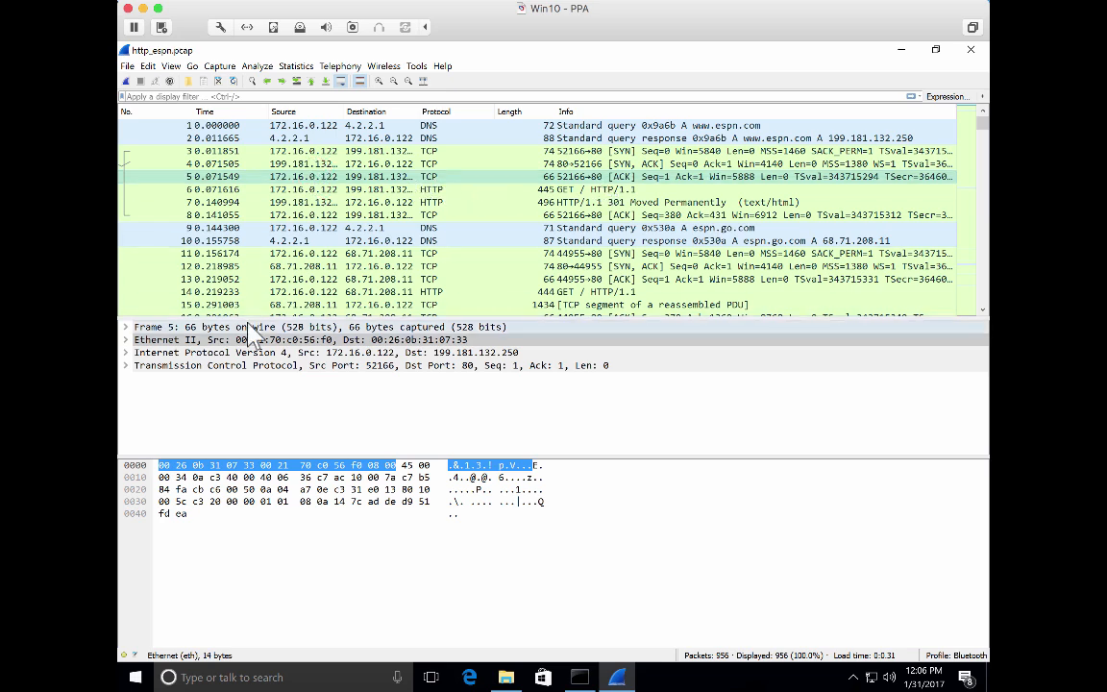
pyautogui.click(143, 366)
pyautogui.click(126, 353)
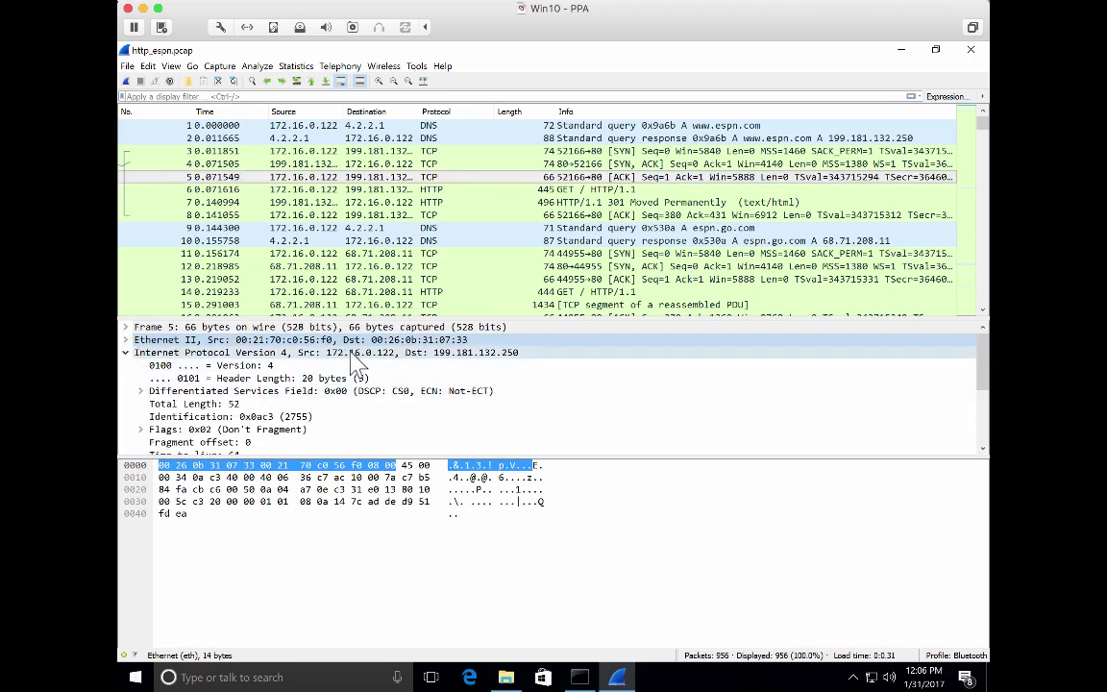
pyautogui.click(125, 352)
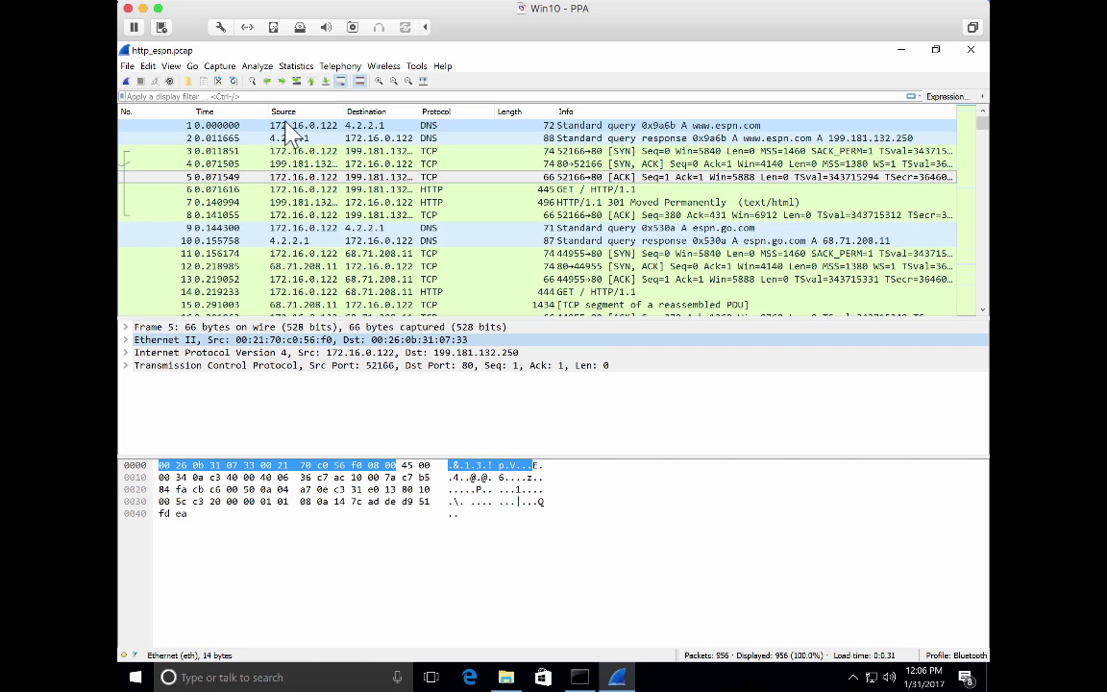
# Enable resolving of MAC addresses in the name resolution preferences and apply the change
pyautogui.click(146, 67)
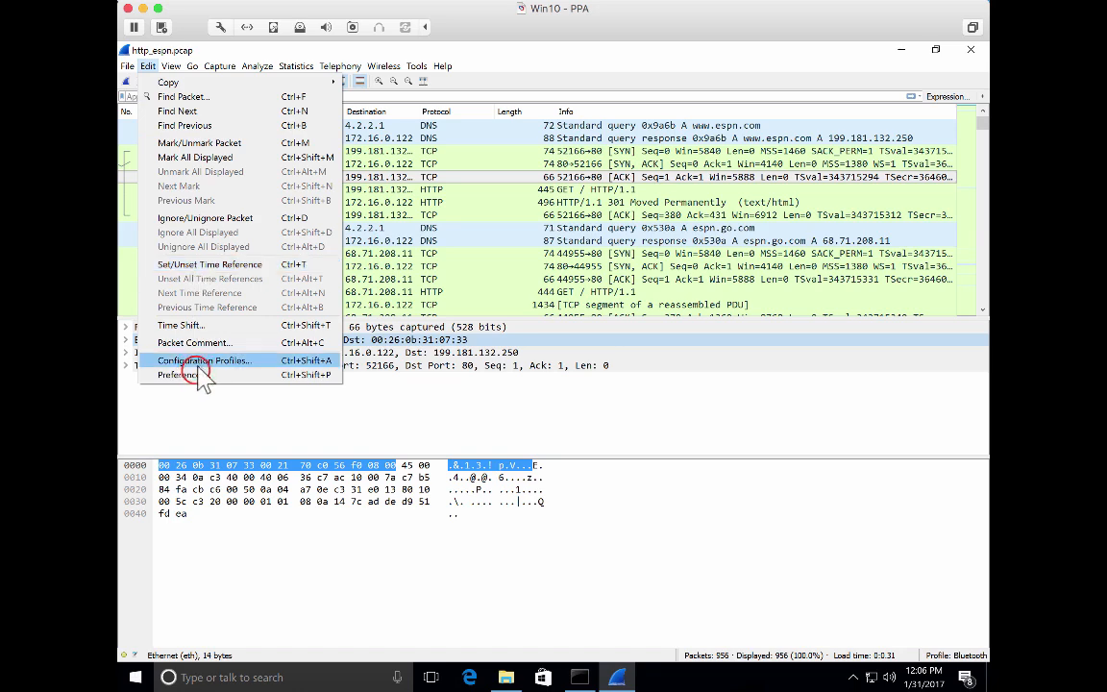
pyautogui.click(201, 377)
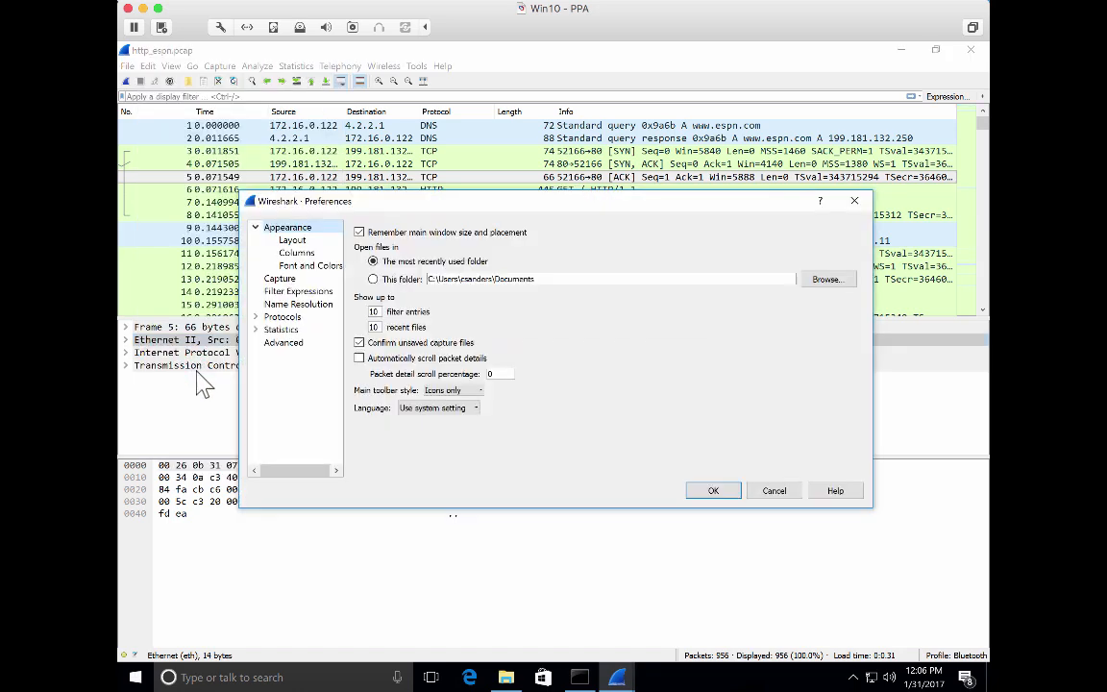
pyautogui.click(286, 305)
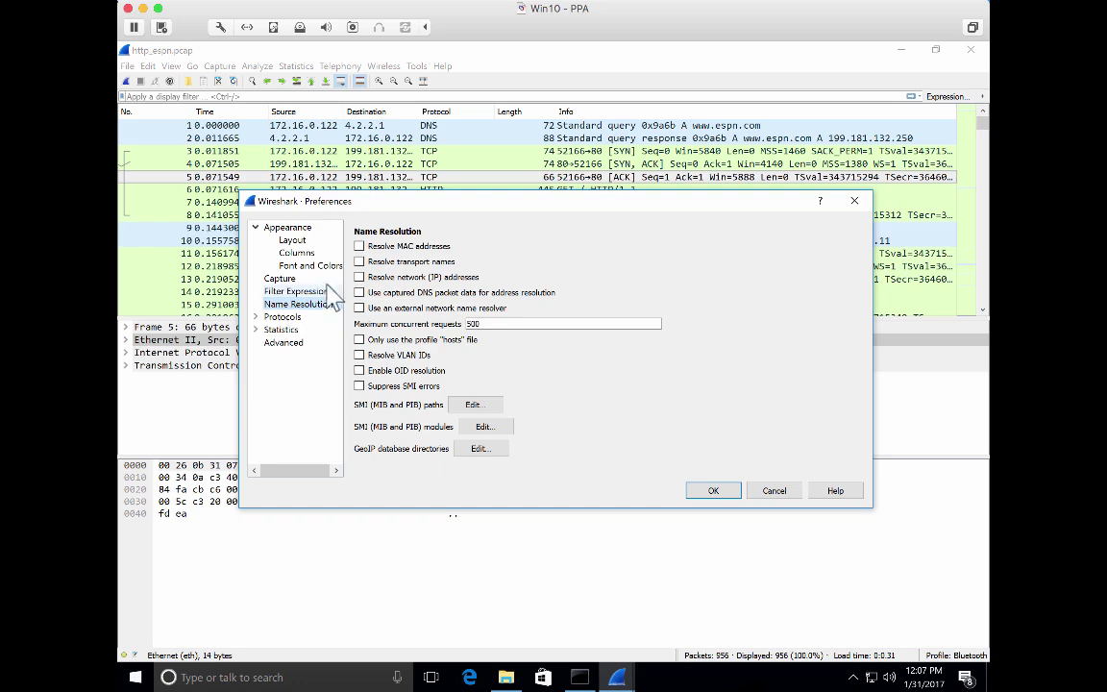
pyautogui.click(359, 247)
pyautogui.click(359, 246)
pyautogui.click(712, 490)
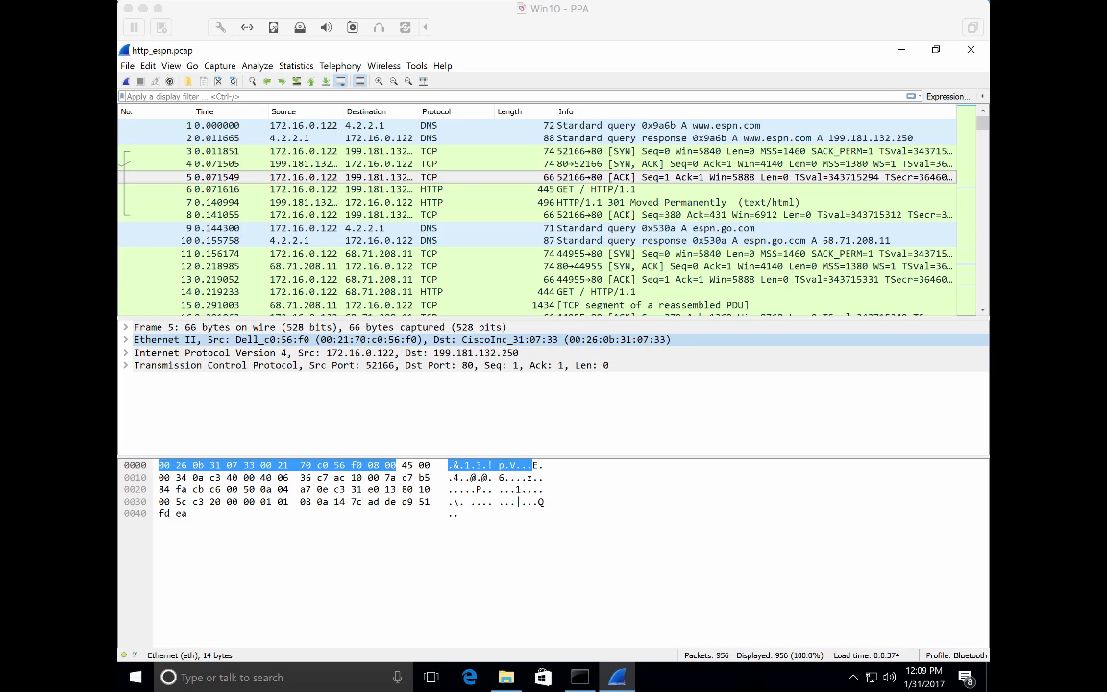
# Enable resolving of transport names in the name resolution preferences and apply the change
pyautogui.click(149, 69)
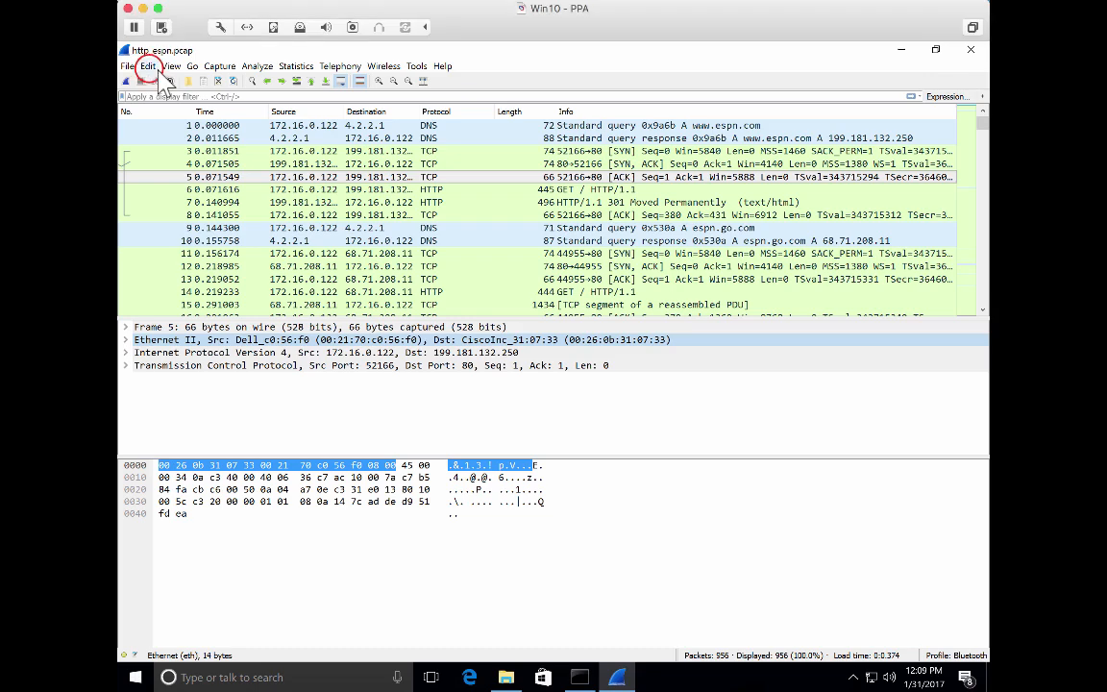
pyautogui.click(149, 67)
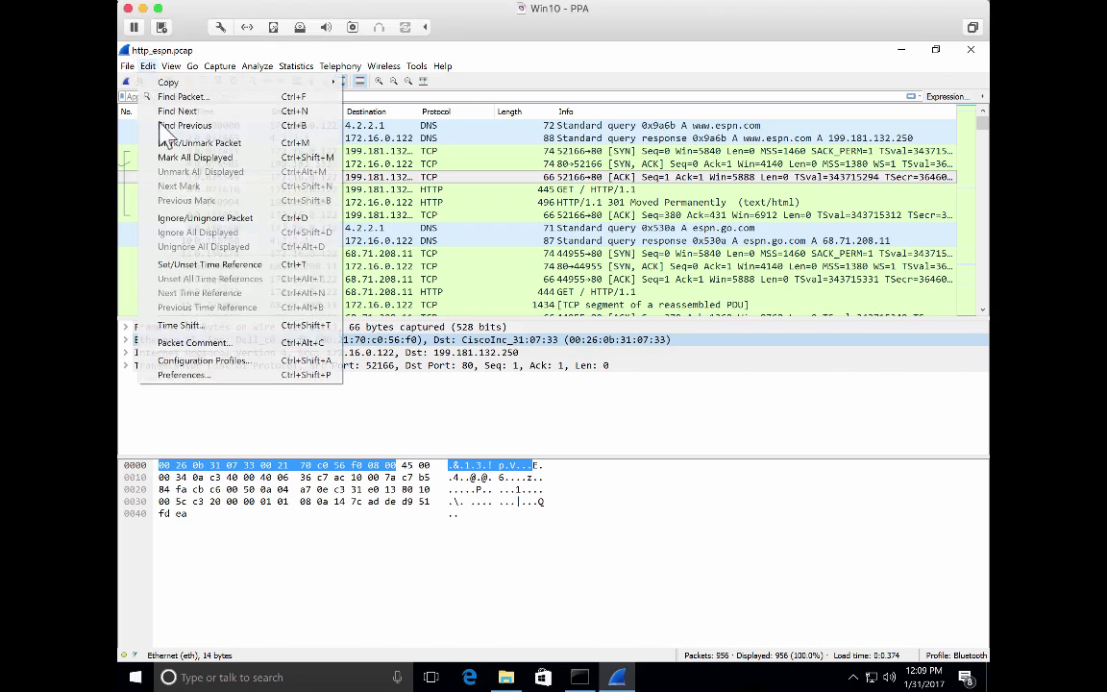
pyautogui.click(175, 377)
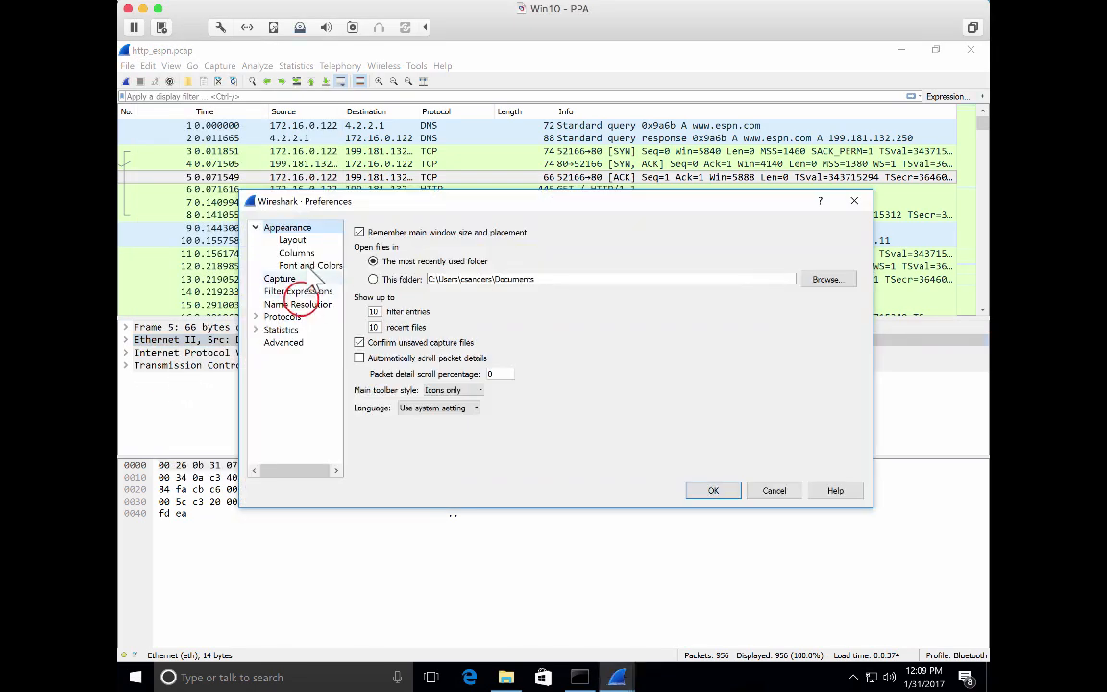
pyautogui.click(300, 304)
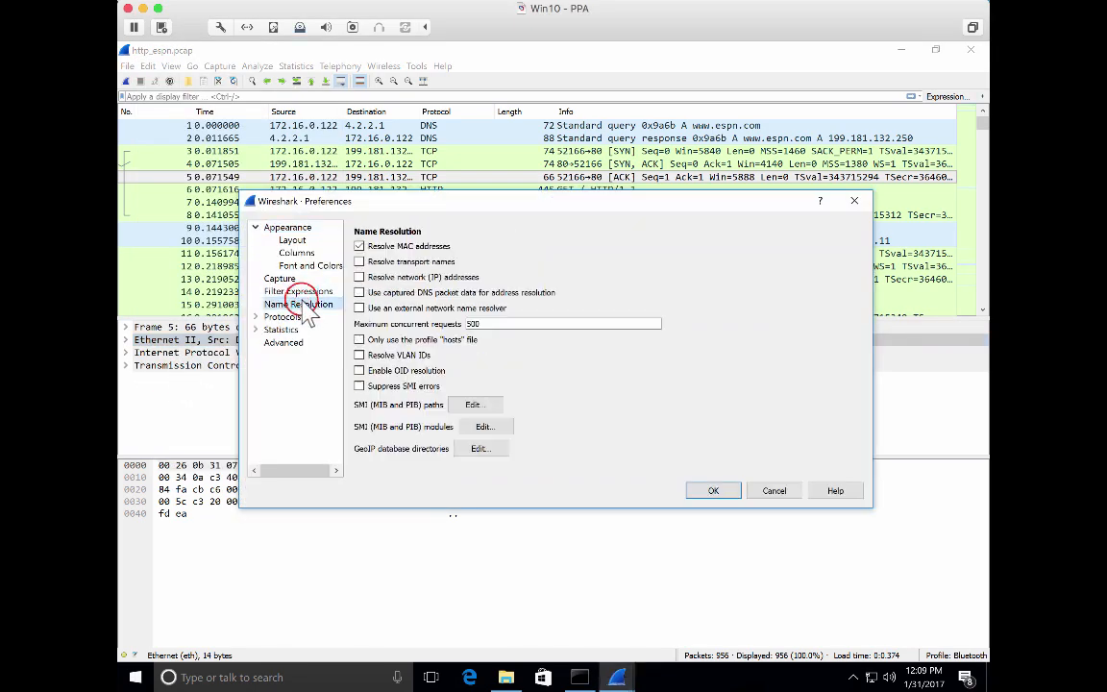
pyautogui.click(385, 263)
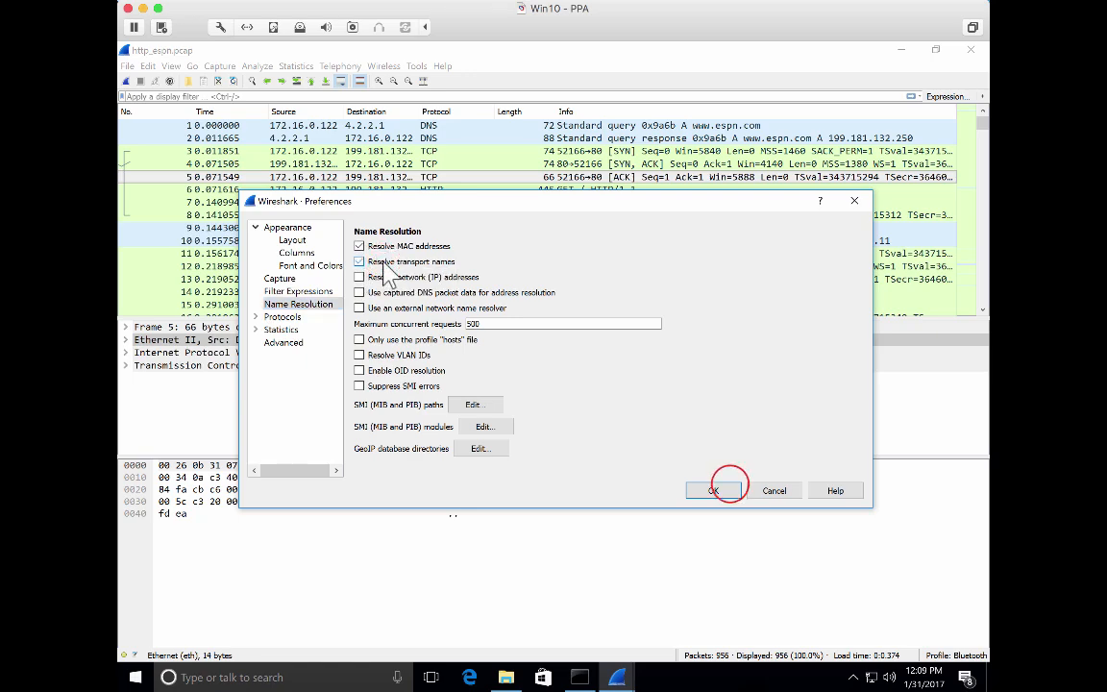
pyautogui.click(730, 492)
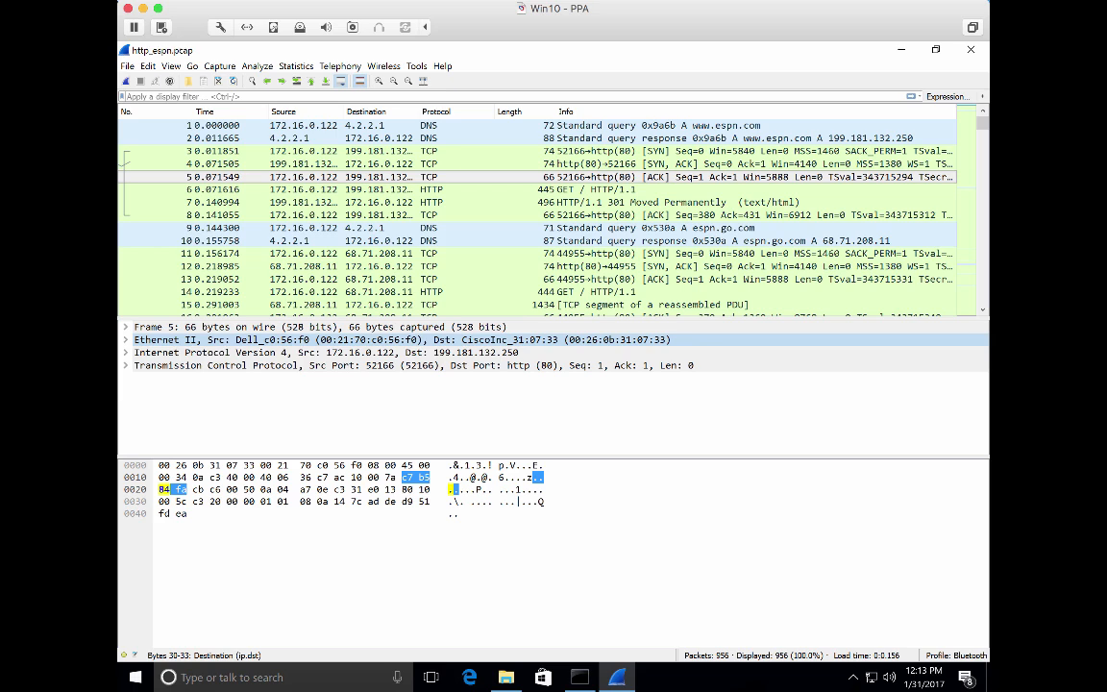
# Look up Wireshark's folder locations in its About information and open the System folder, C:\Program Files\Wireshark
pyautogui.click(445, 67)
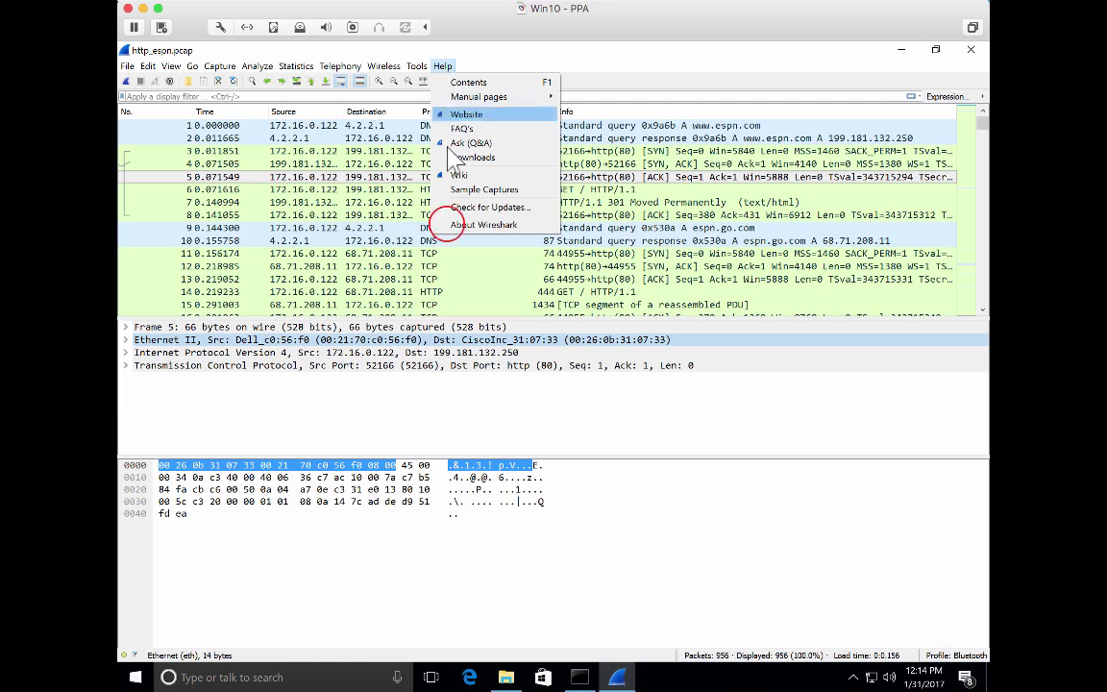
pyautogui.click(450, 223)
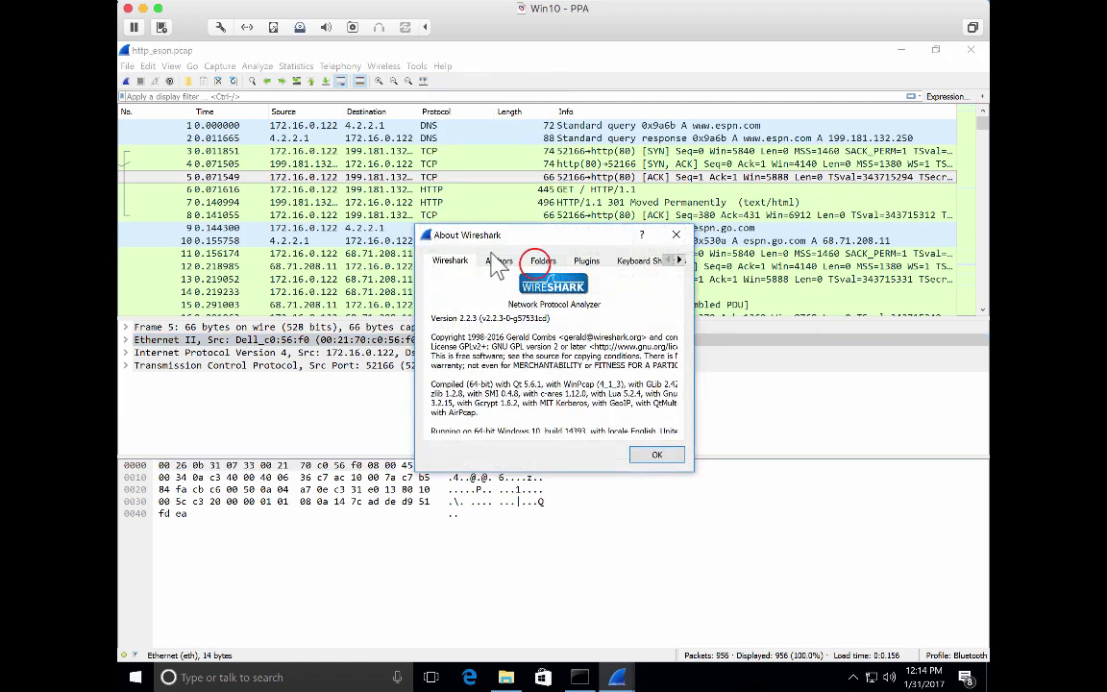
pyautogui.click(541, 262)
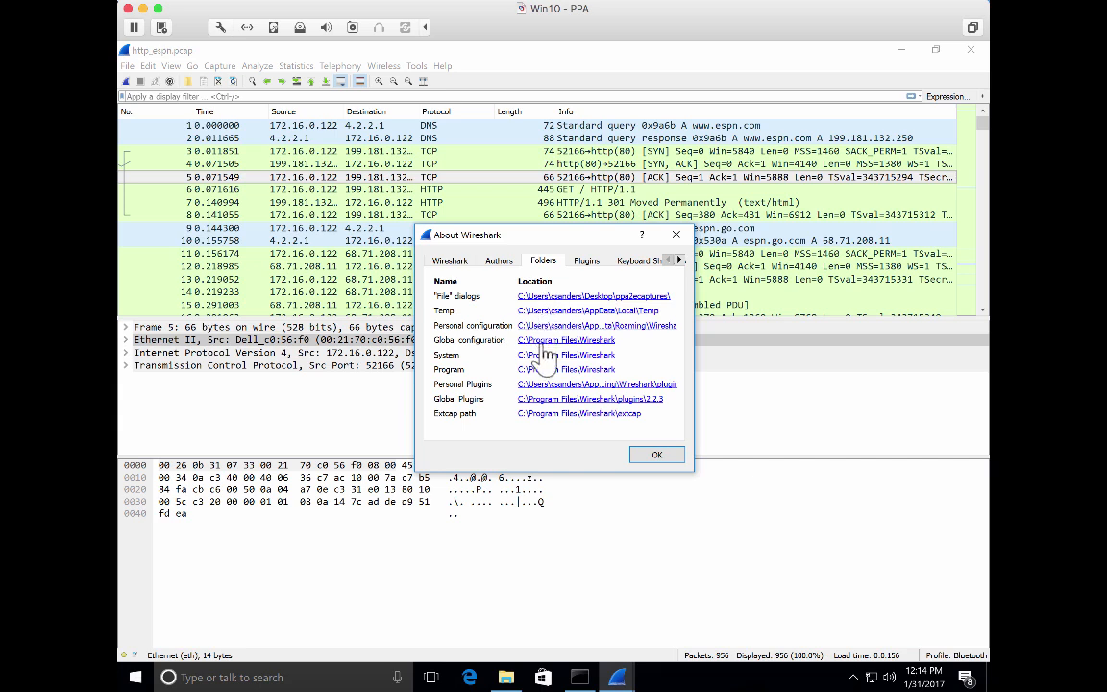
pyautogui.click(544, 355)
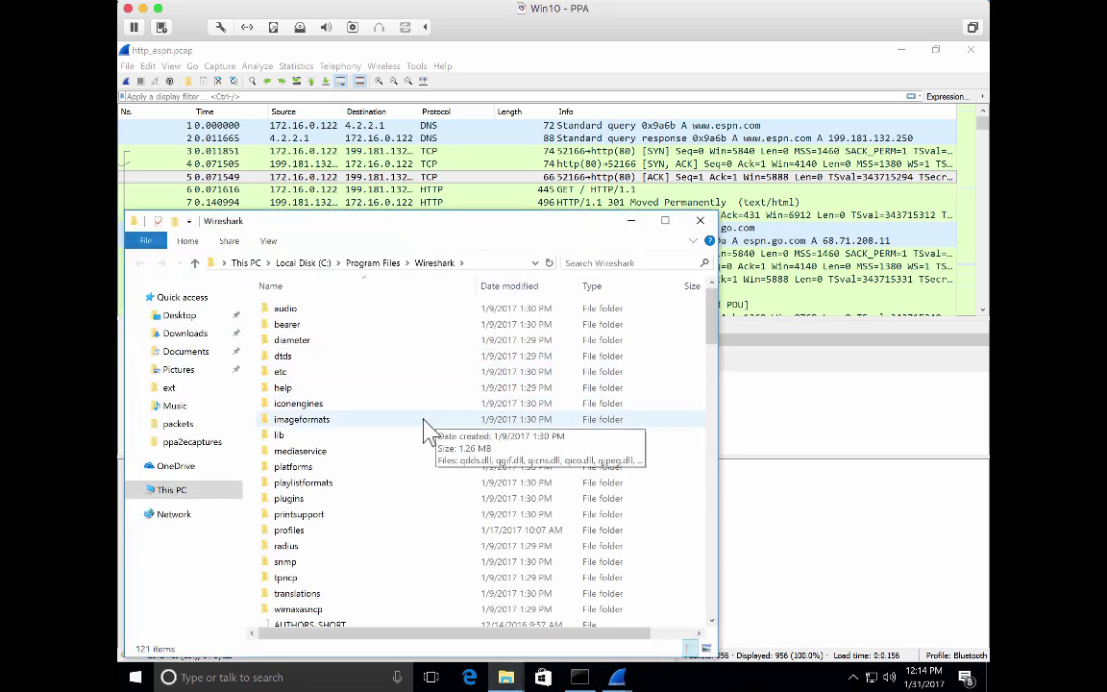
# Find the services file in the Wireshark program folder and open it with WordPad
pyautogui.scroll(-20, 430, 433)
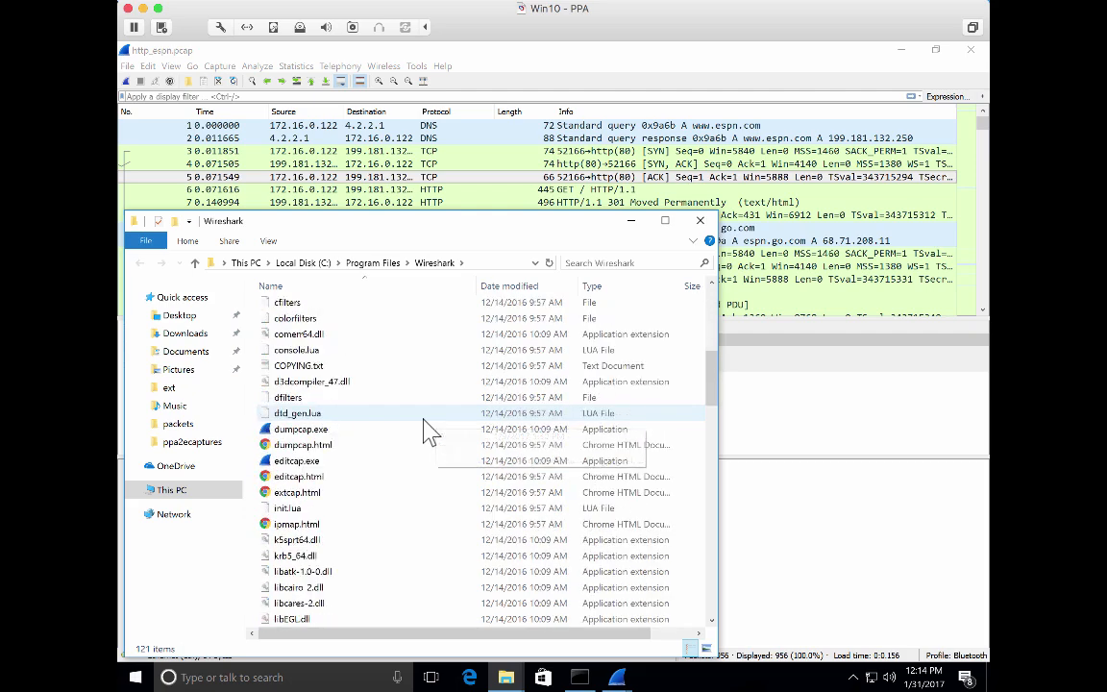
pyautogui.scroll(-5, 429, 432)
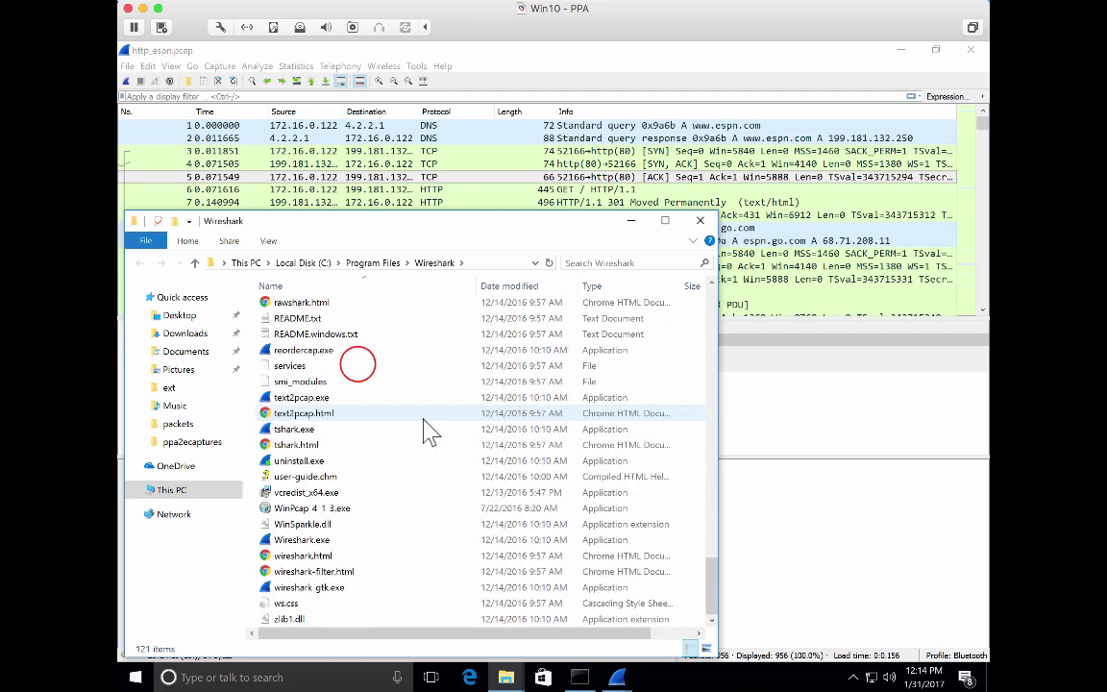
pyautogui.click(357, 366)
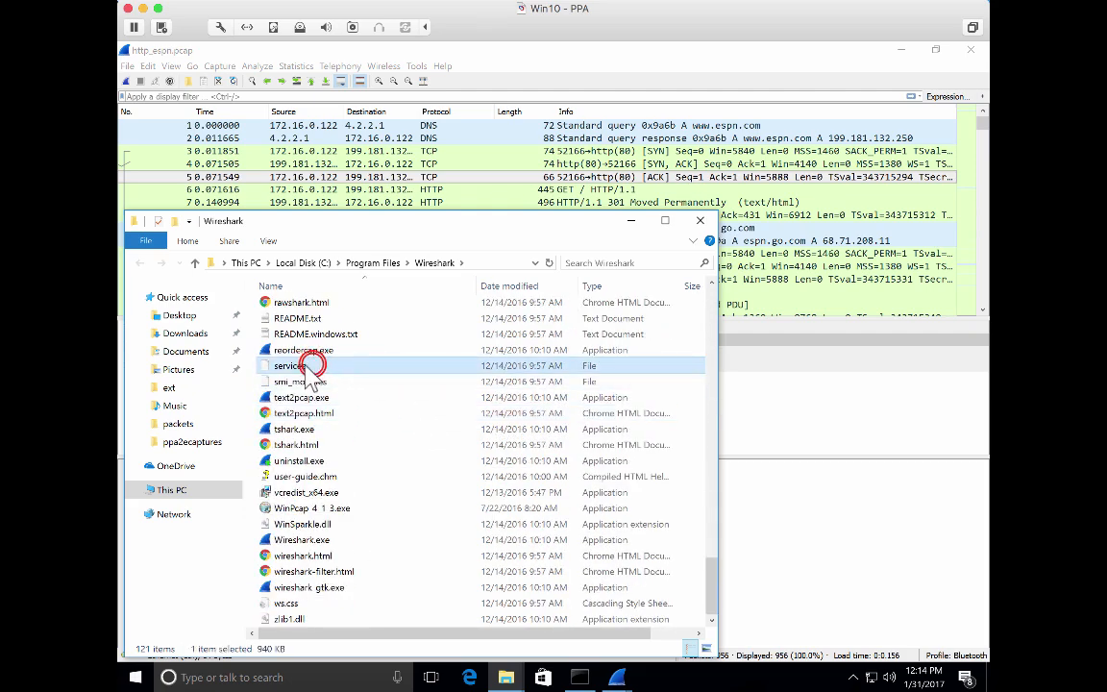
pyautogui.doubleClick(313, 365)
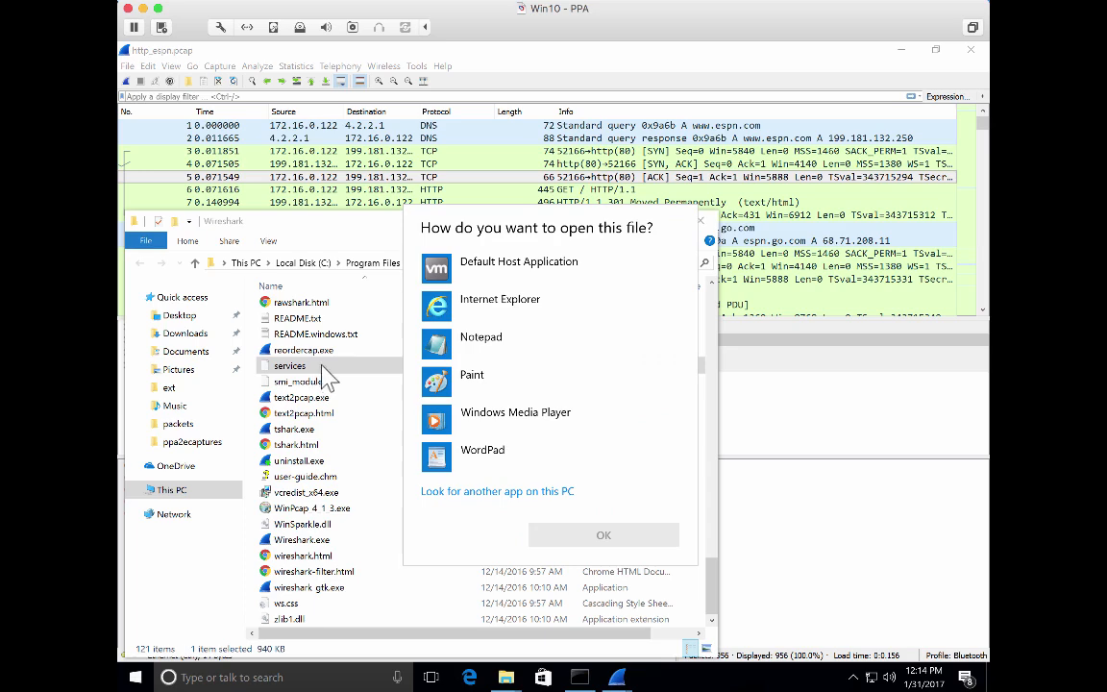
pyautogui.click(483, 457)
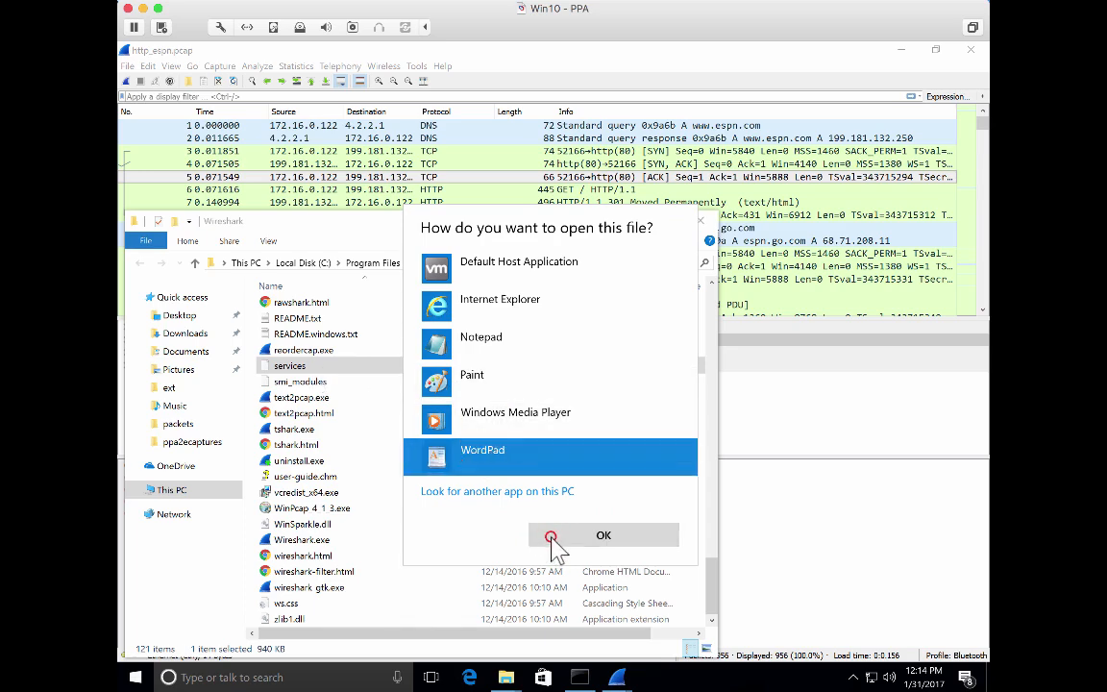
pyautogui.click(550, 534)
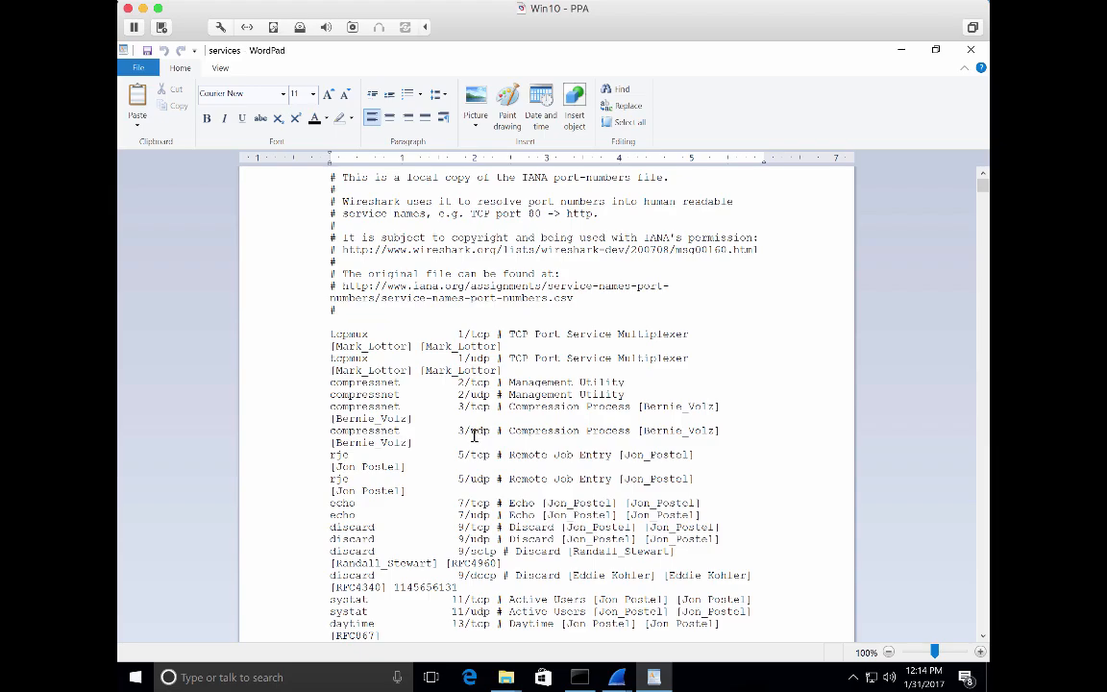
# Replace the service name http with web in the 80/tcp entry of the services file
pyautogui.scroll(-8, 474, 435)
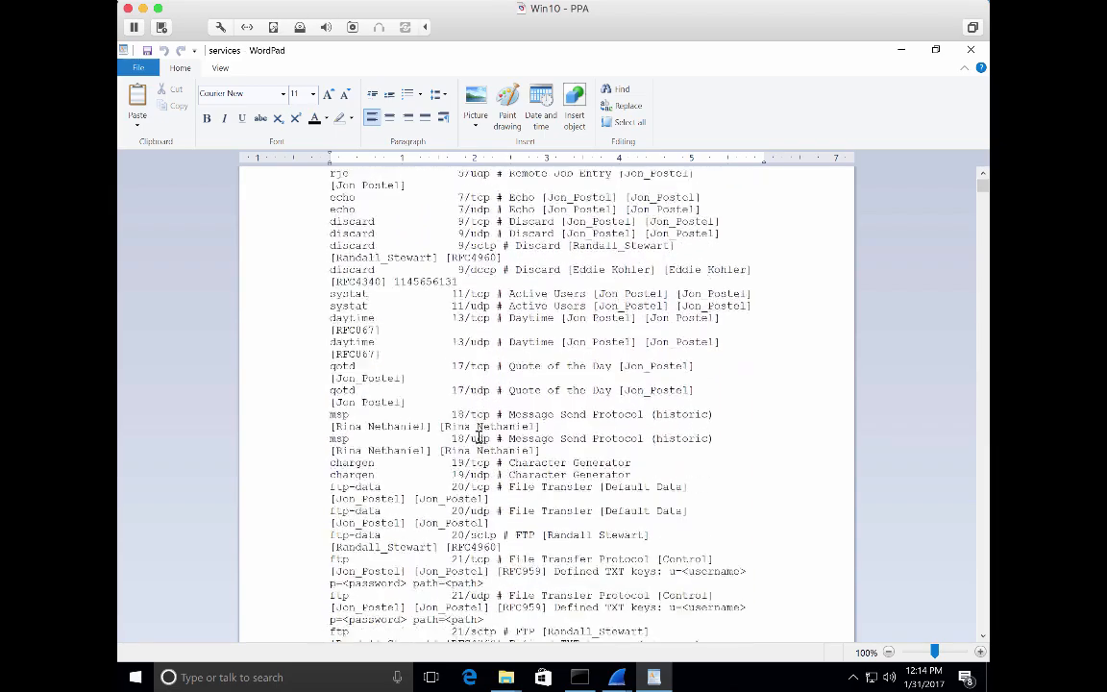
pyautogui.scroll(-20, 478, 437)
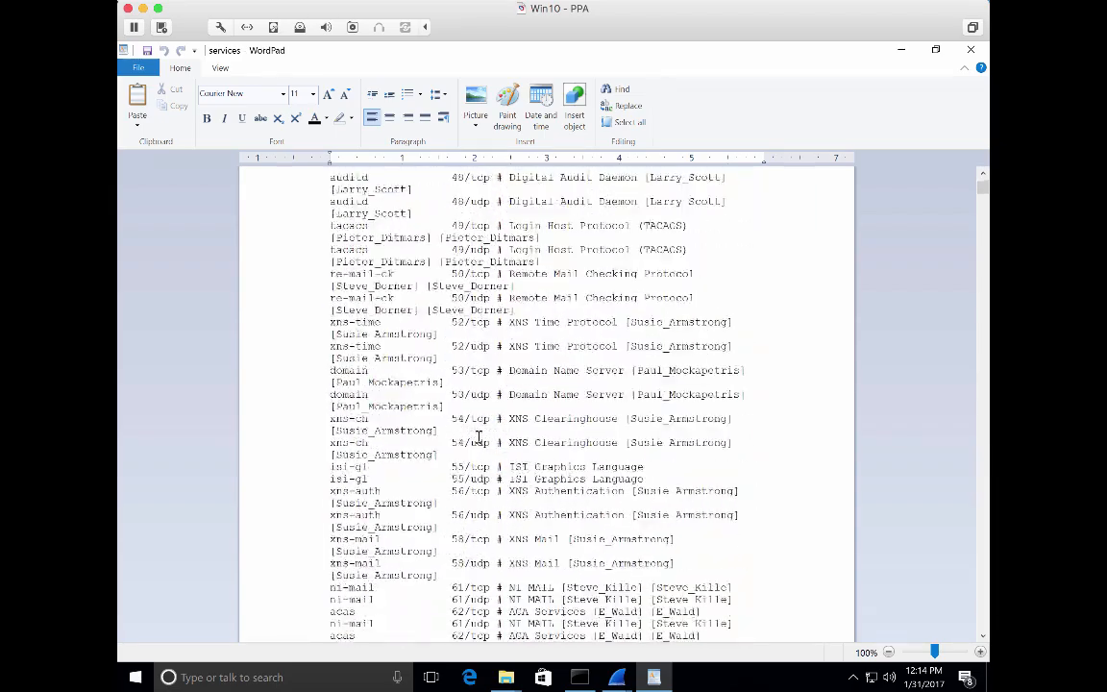
pyautogui.scroll(-18, 477, 437)
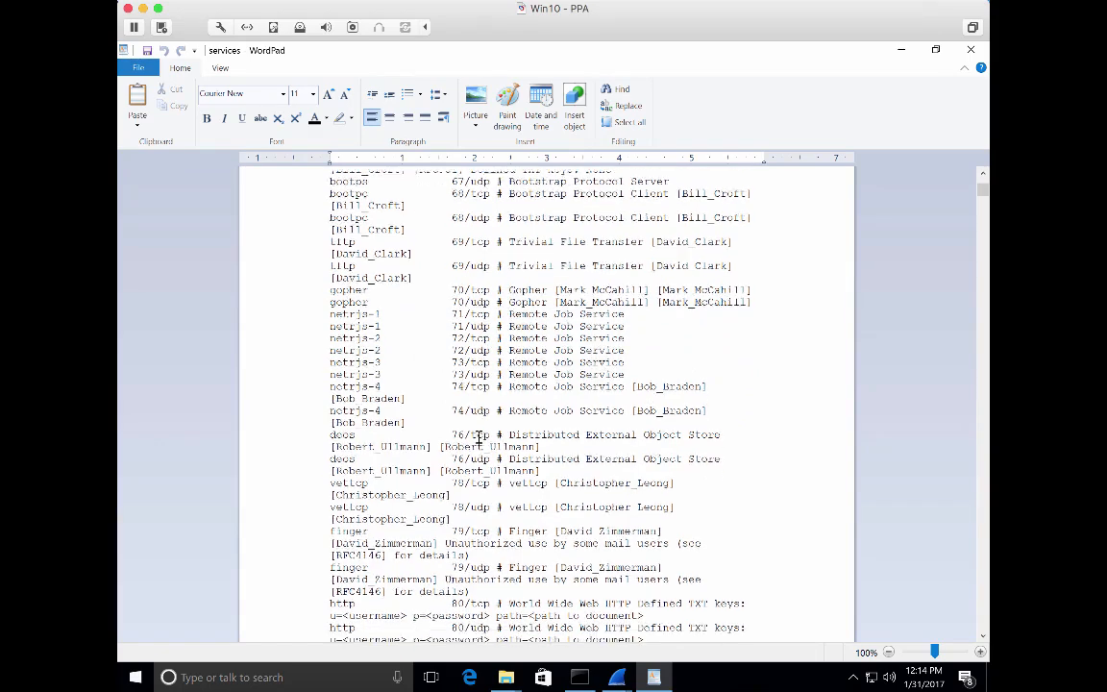
pyautogui.scroll(-3, 477, 437)
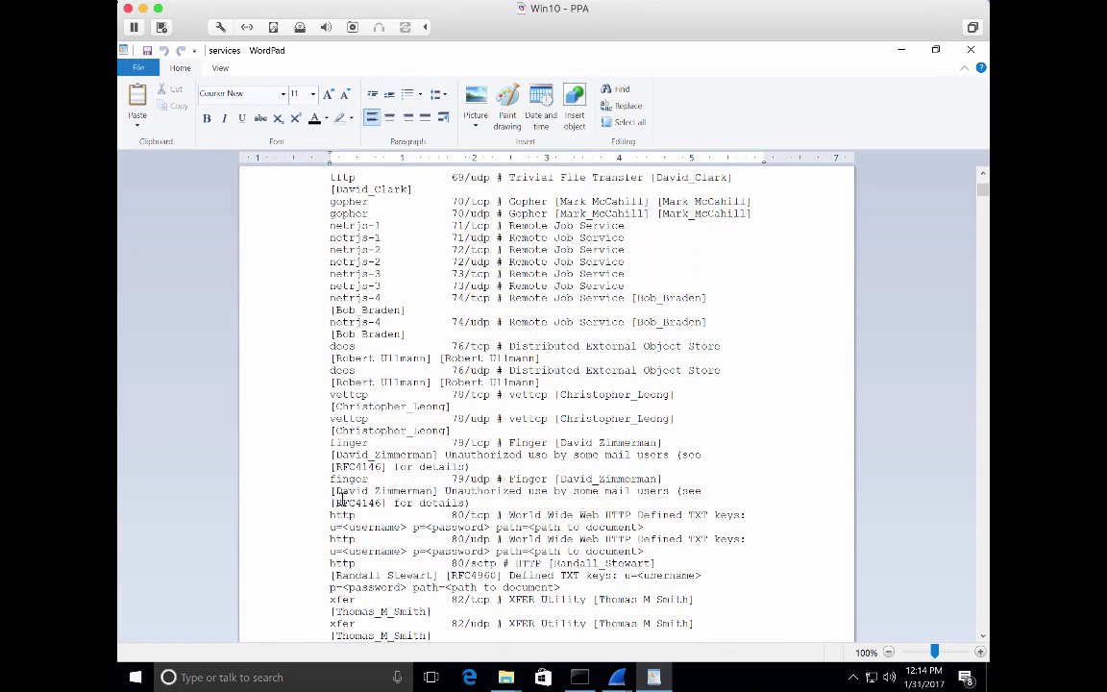
pyautogui.click(322, 516)
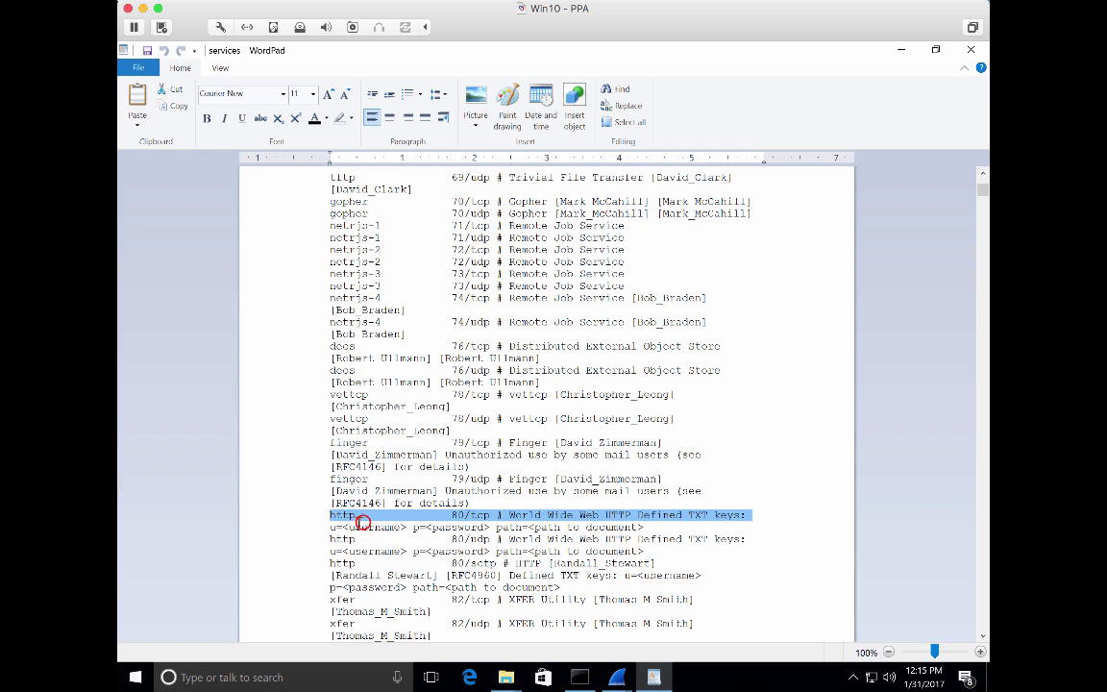
pyautogui.click(355, 516)
pyautogui.doubleClick(353, 516)
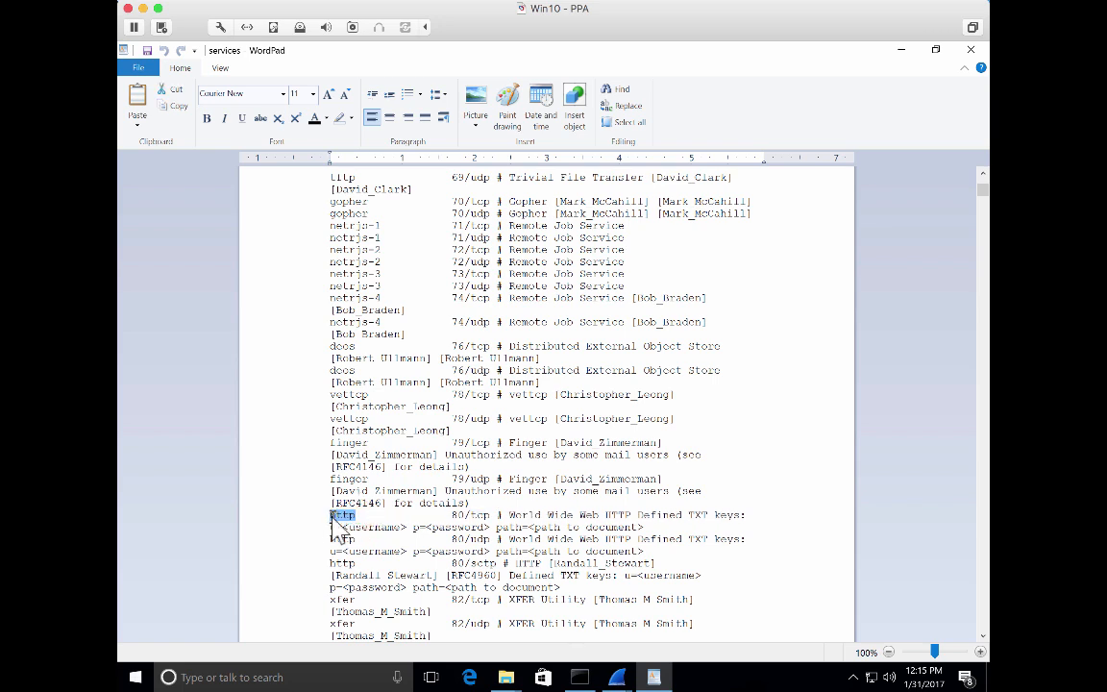
pyautogui.write('web')
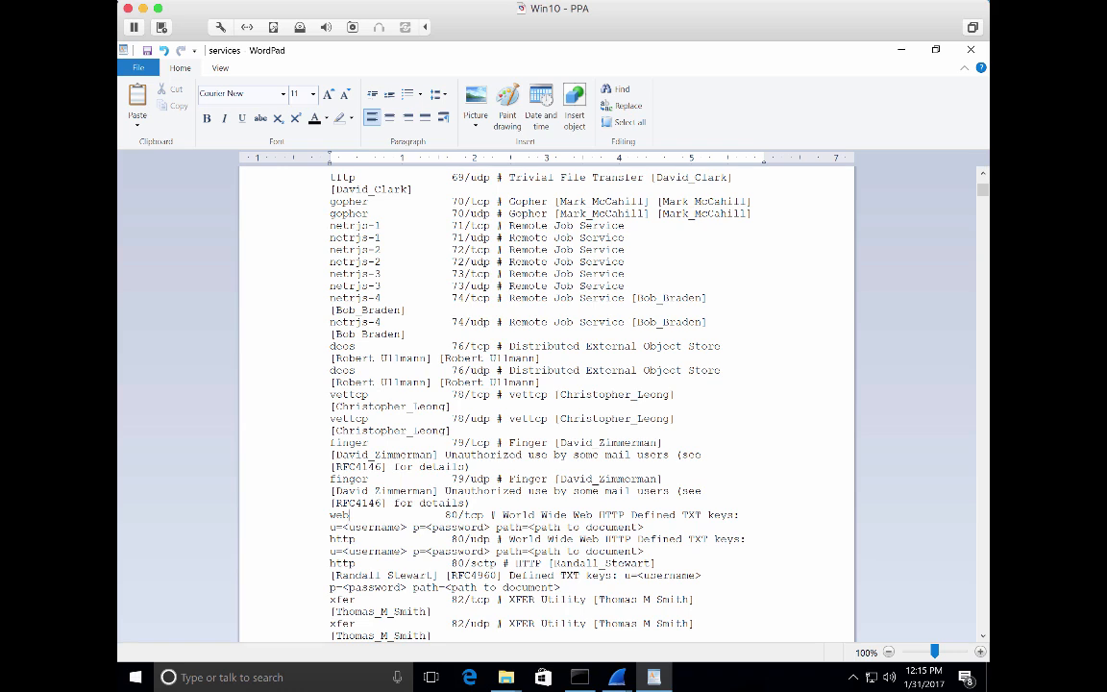
# Undo the service name edit and close the services file without saving
pyautogui.hotkey('ctrl', 'z')
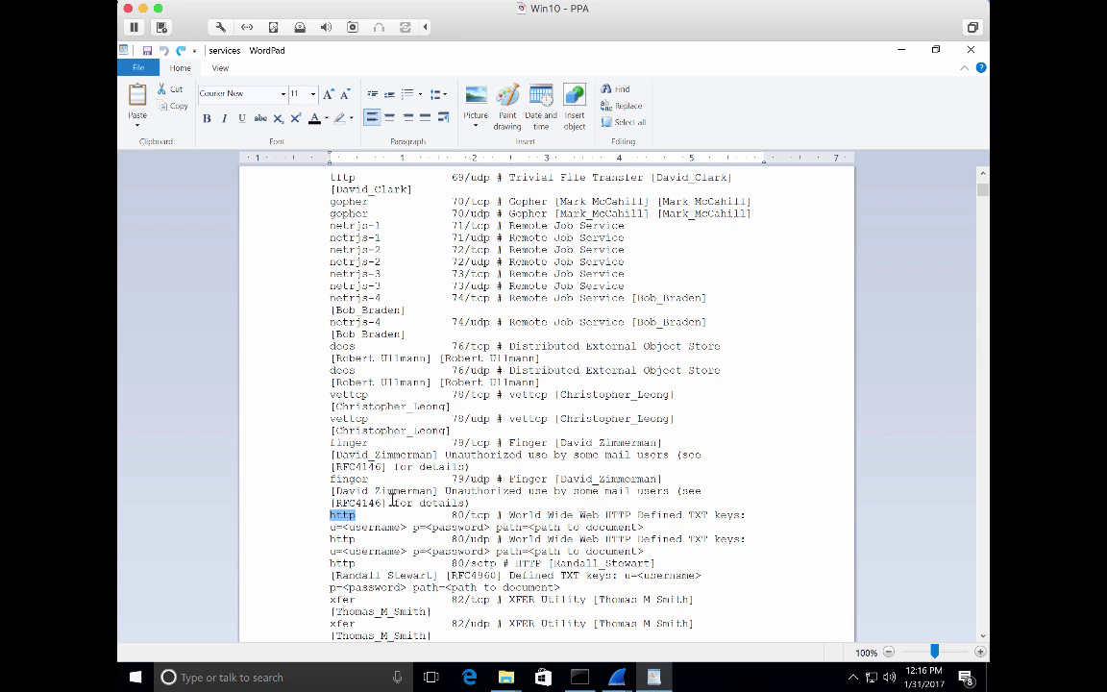
pyautogui.click(973, 53)
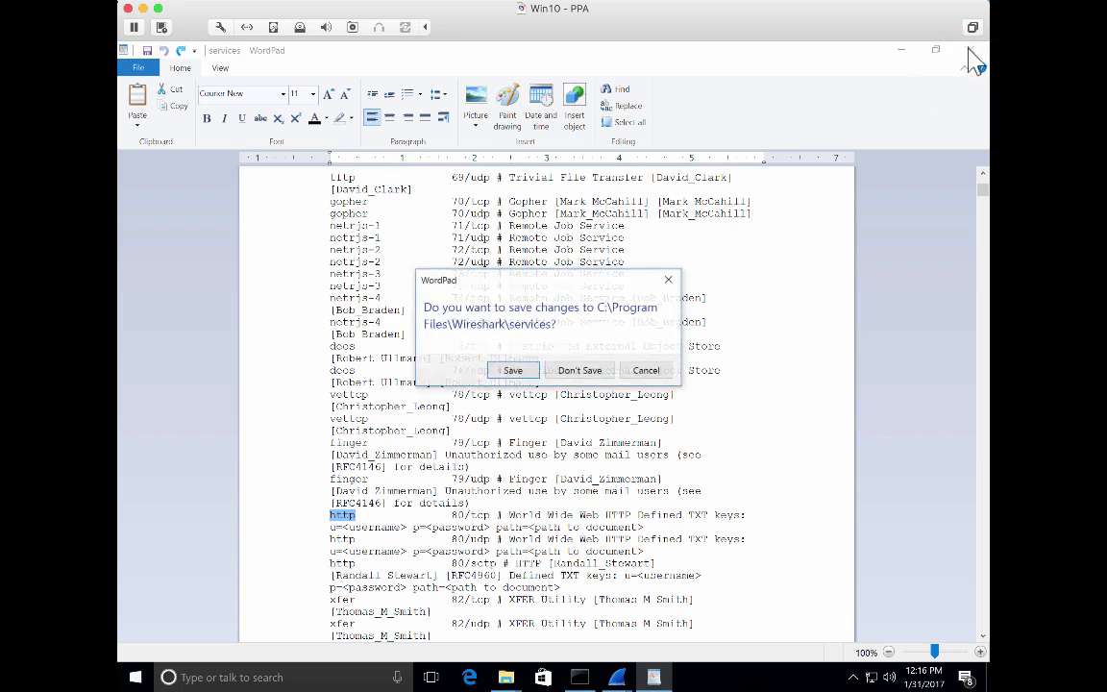
pyautogui.click(567, 369)
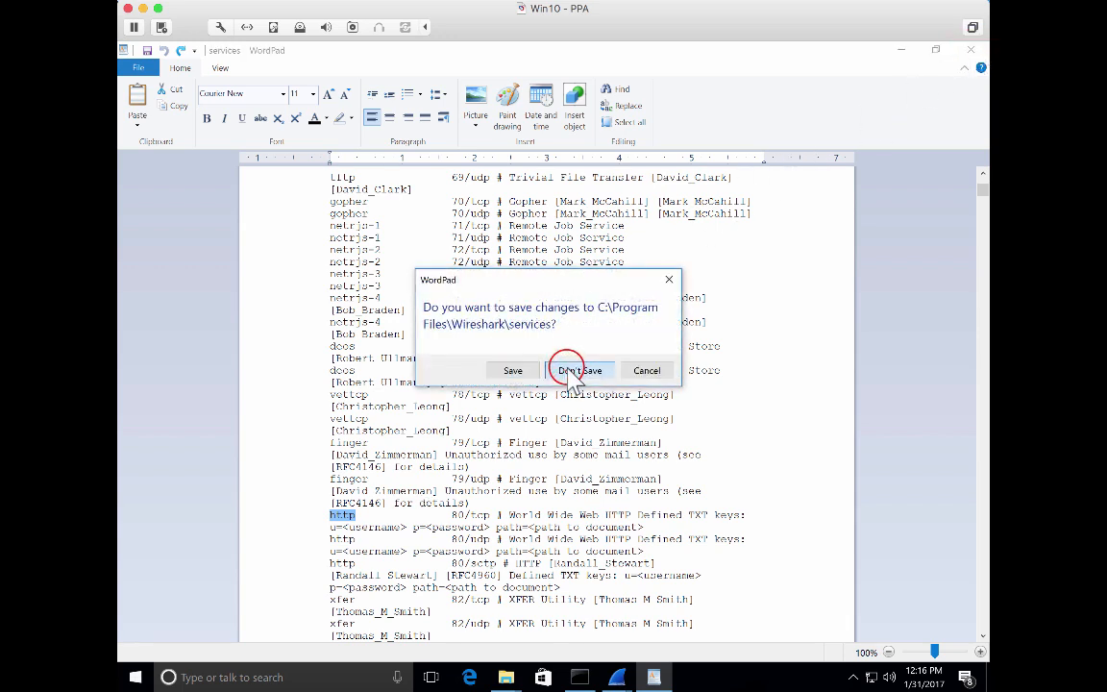
pyautogui.click(574, 373)
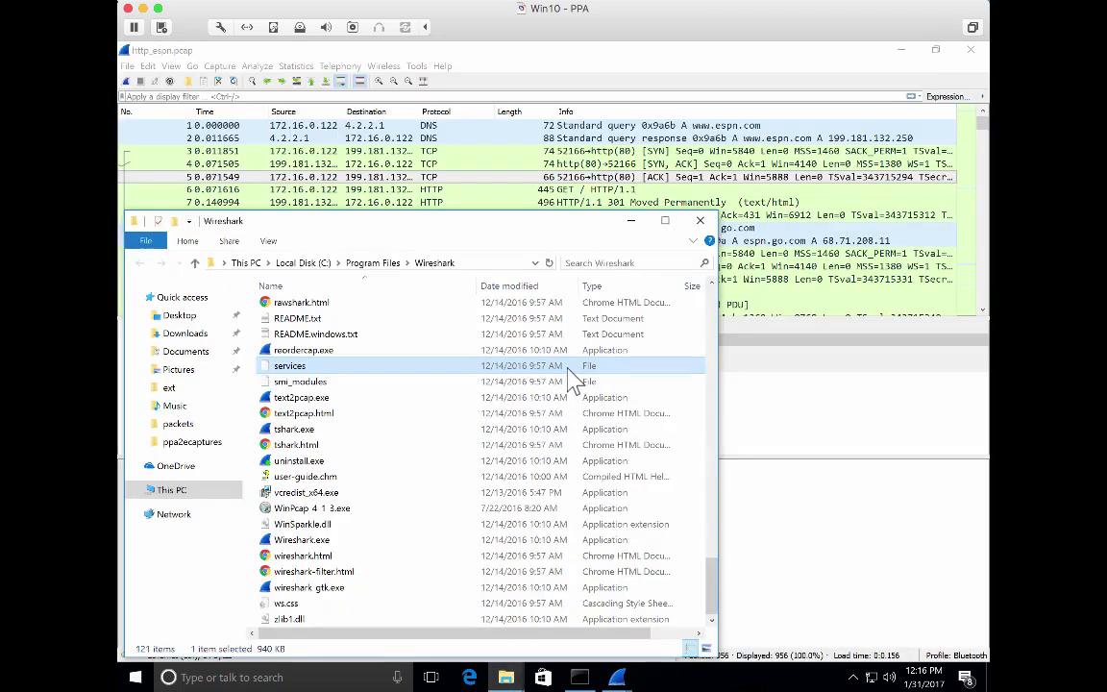
# Close the Wireshark folder window and enable Resolve network (IP) addresses in Wireshark's name resolution preferences
pyautogui.click(700, 220)
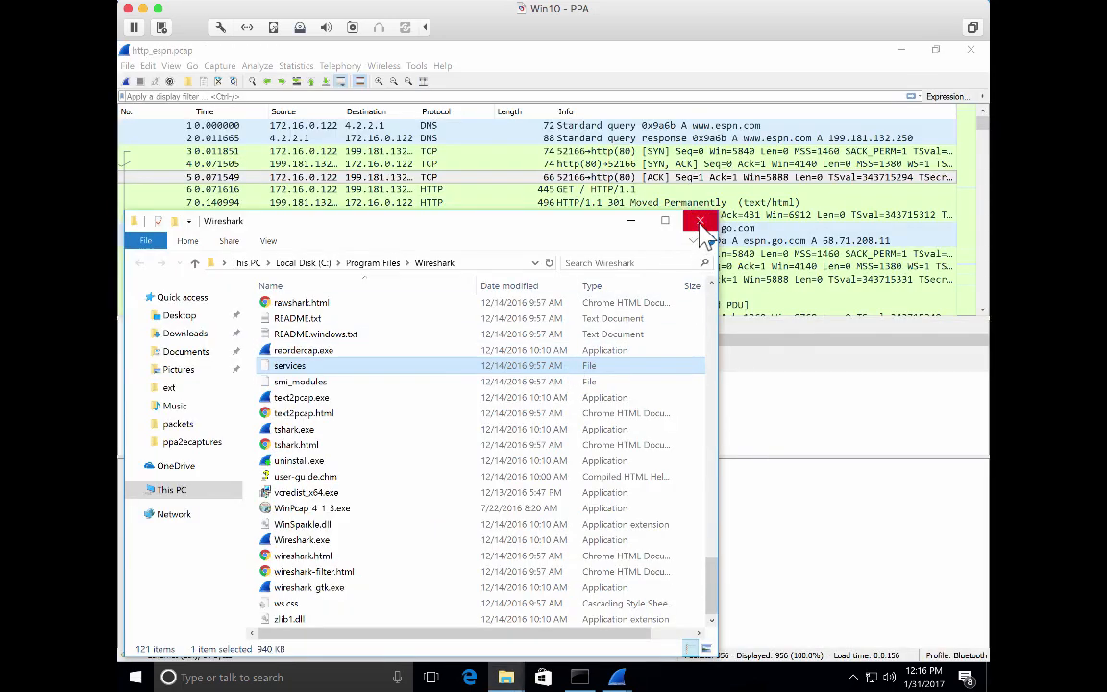
pyautogui.click(677, 234)
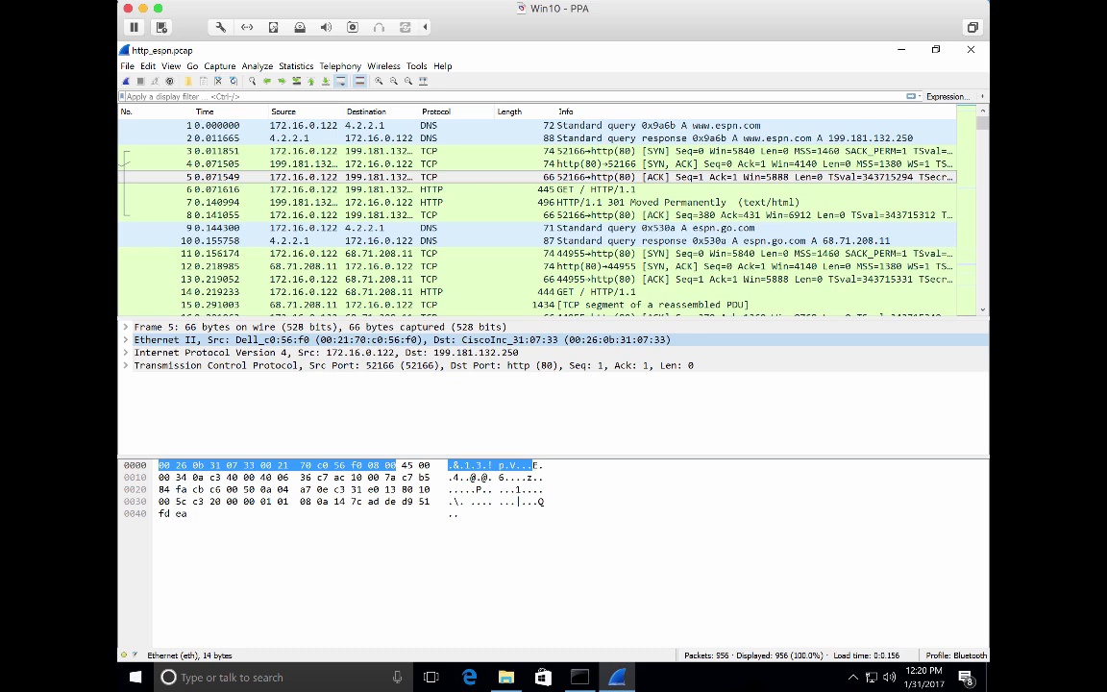
pyautogui.click(147, 66)
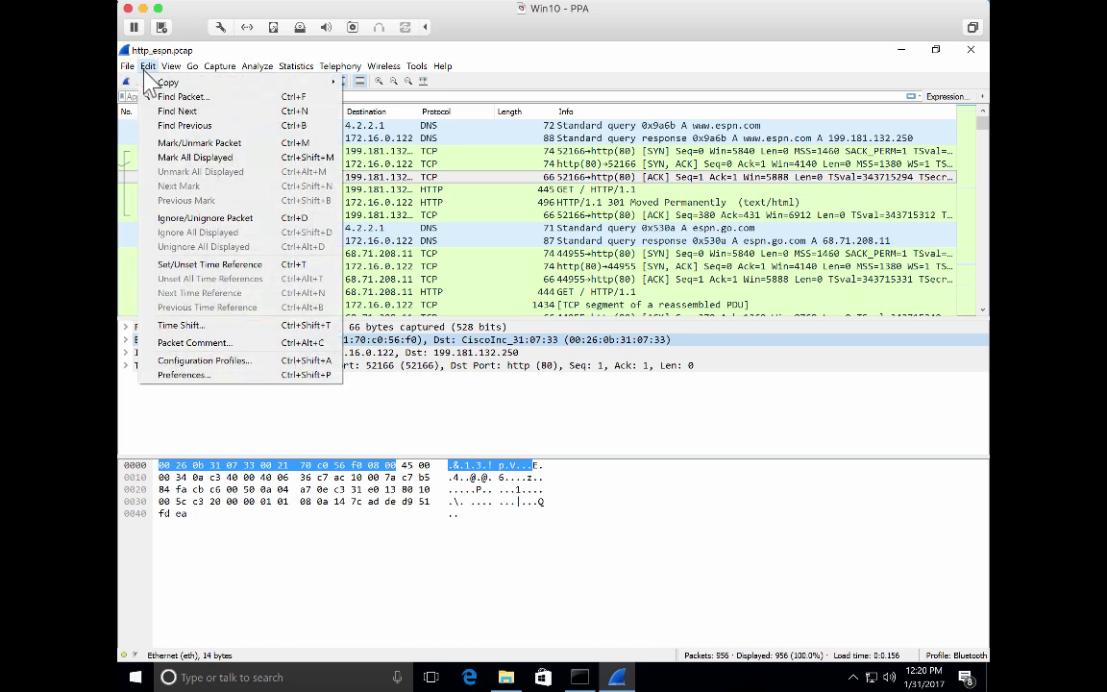
pyautogui.click(159, 369)
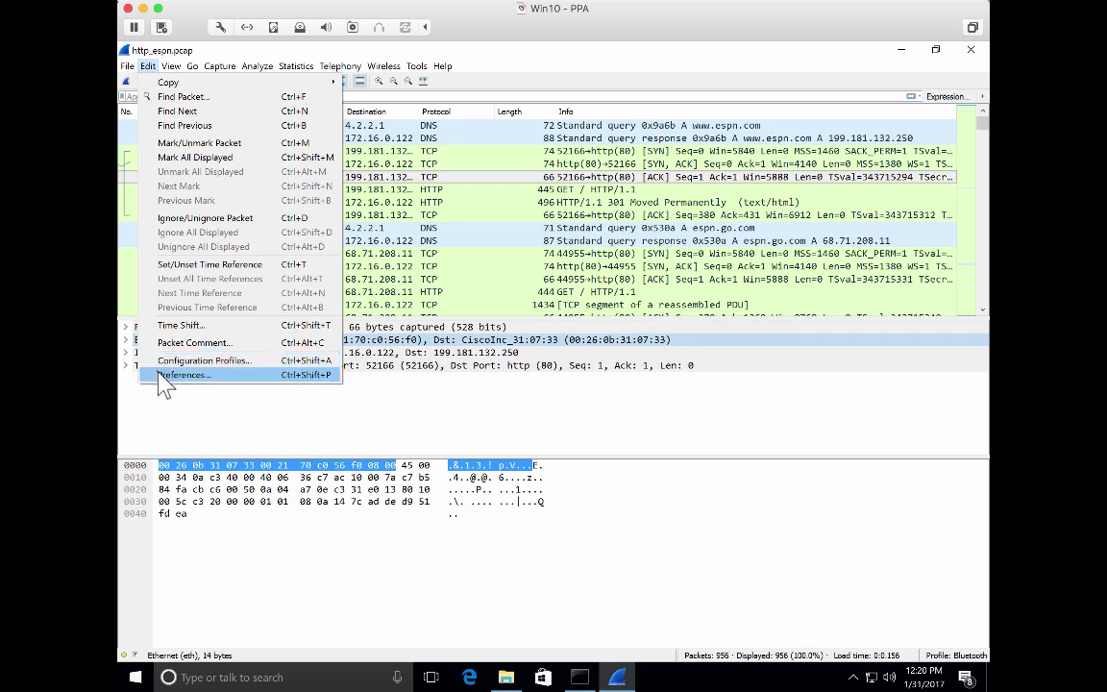
pyautogui.click(162, 375)
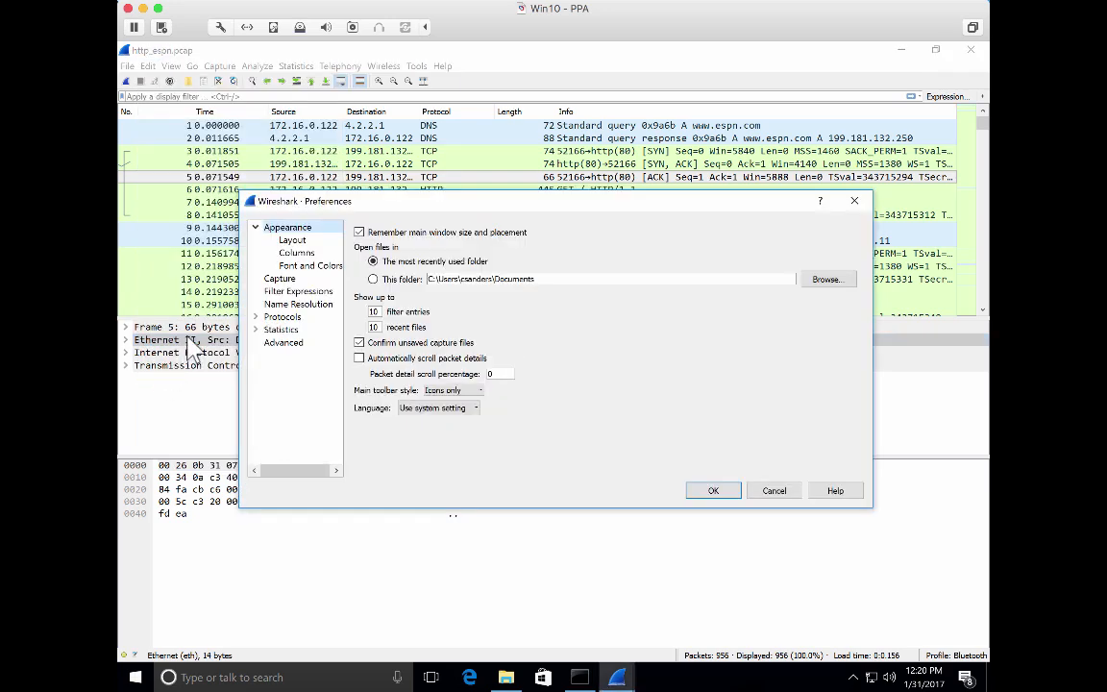
pyautogui.click(276, 303)
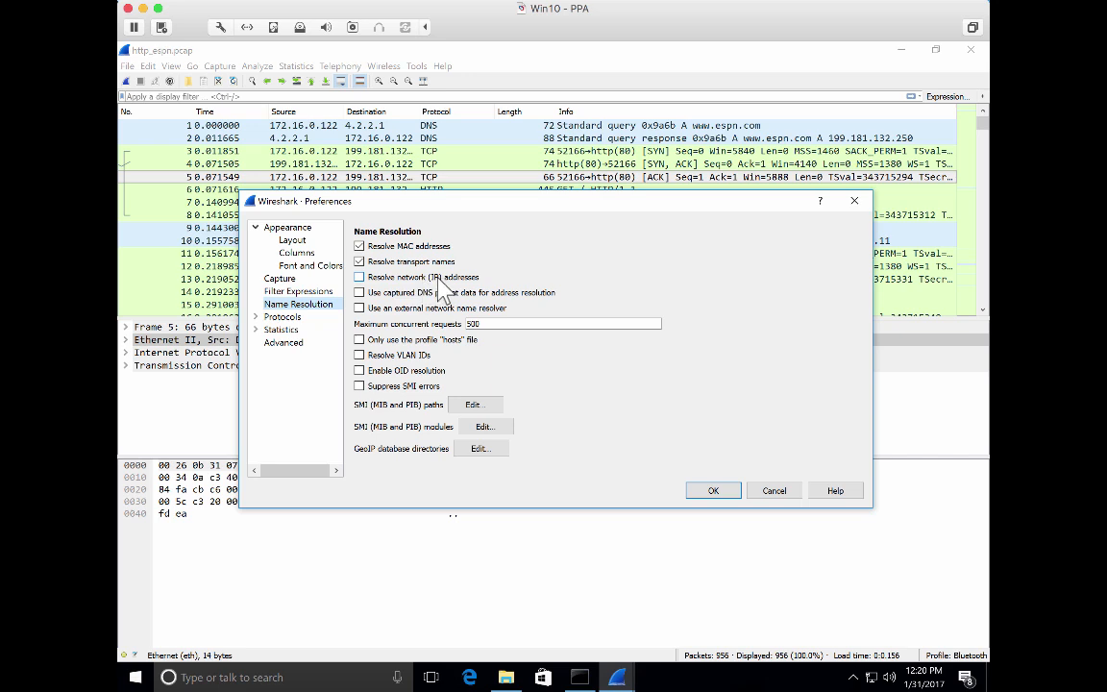
pyautogui.click(356, 276)
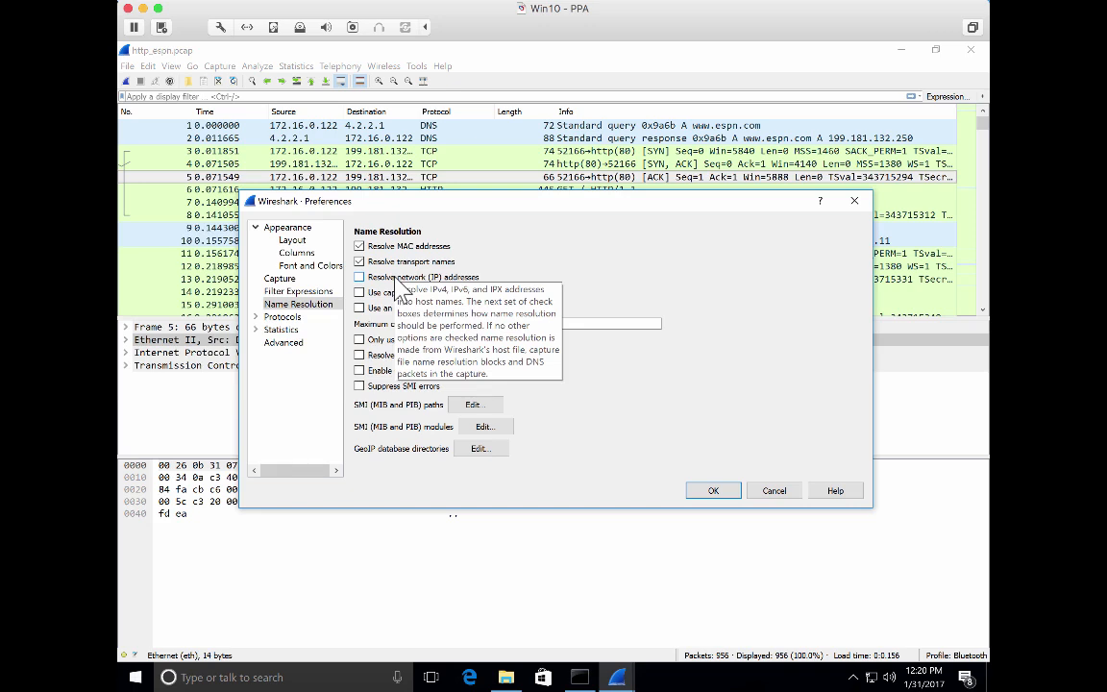
pyautogui.click(359, 277)
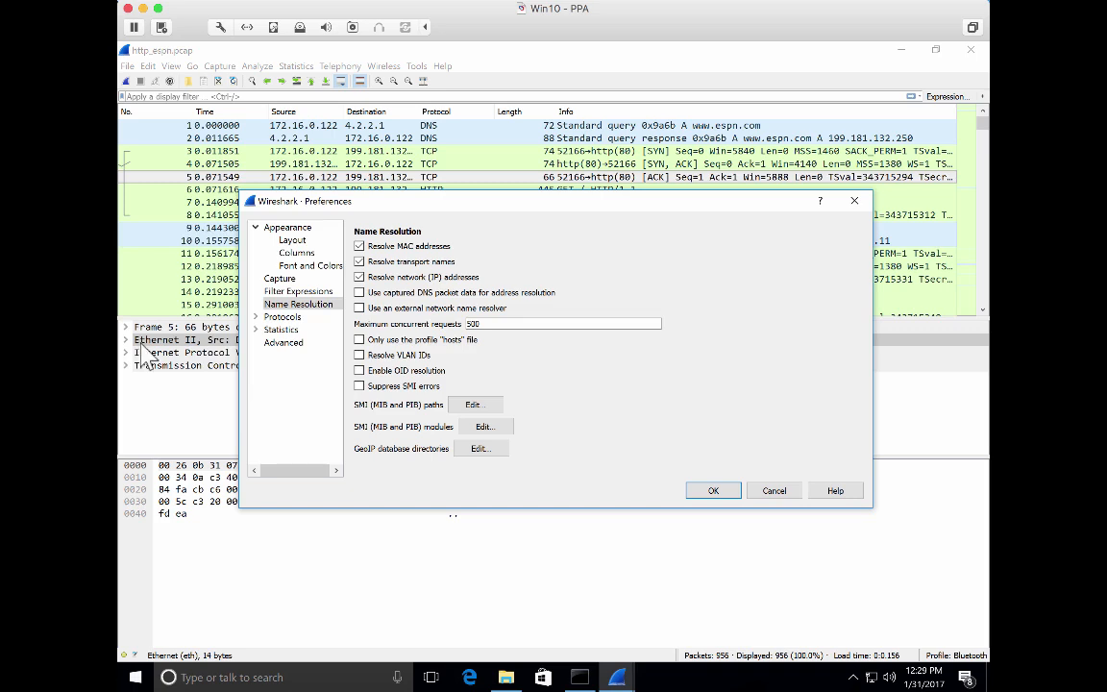
# Enable only using the profile "hosts" file, apply the preferences, and widen the Destination column to fit full addresses
pyautogui.click(360, 340)
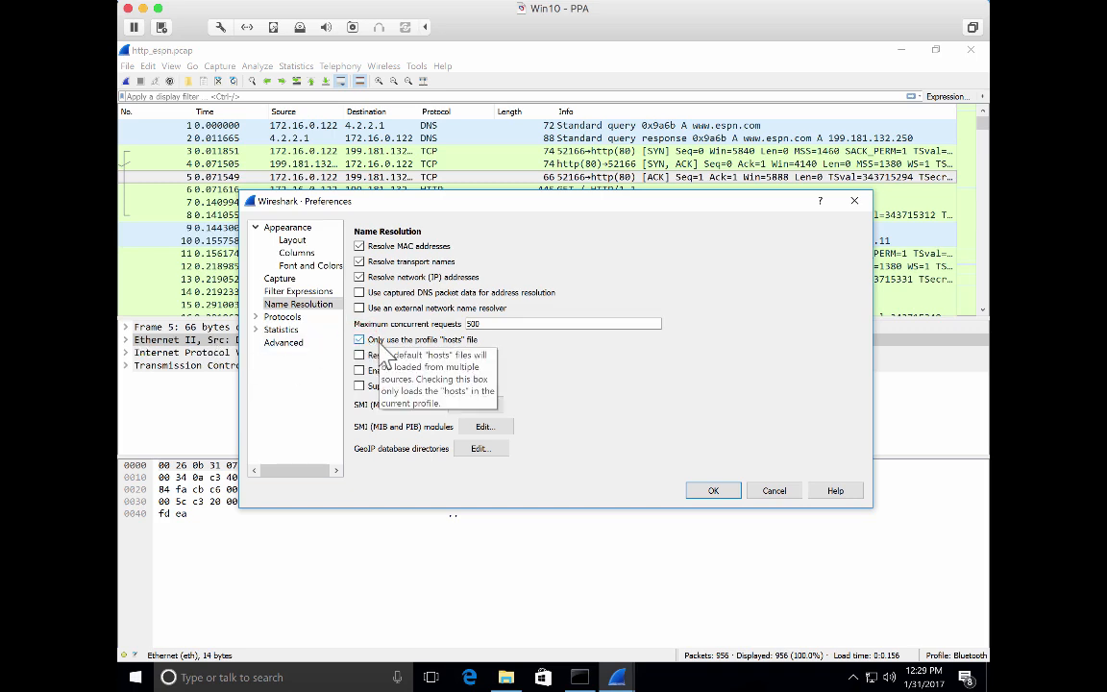
pyautogui.click(702, 486)
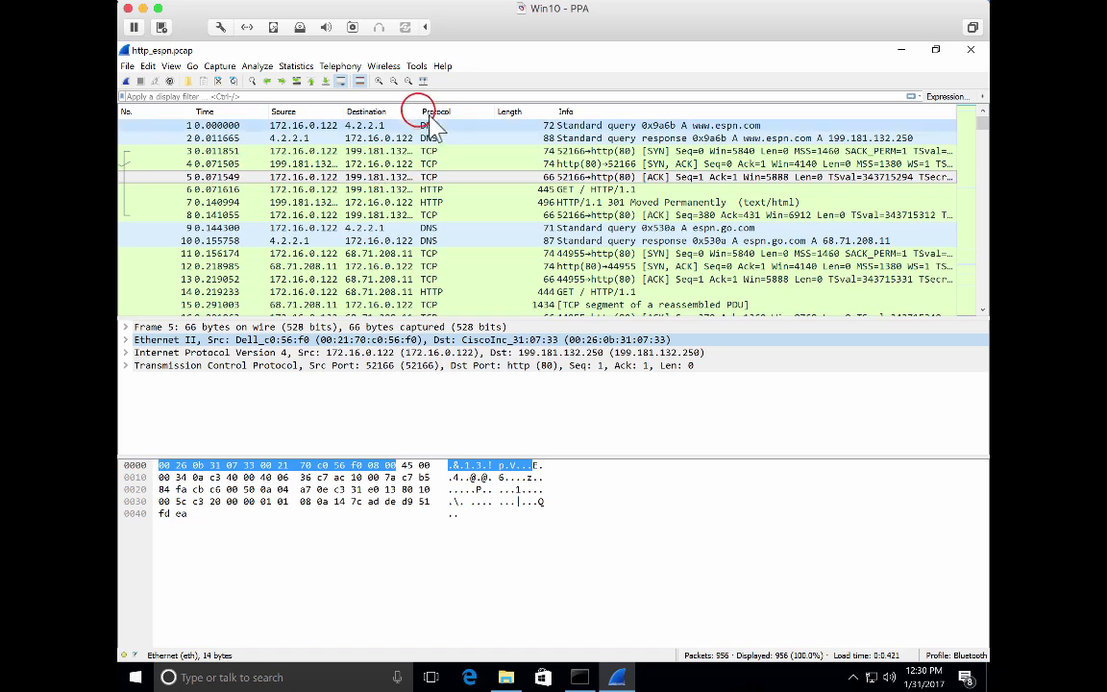
pyautogui.moveTo(417, 111); pyautogui.dragTo(432, 110)
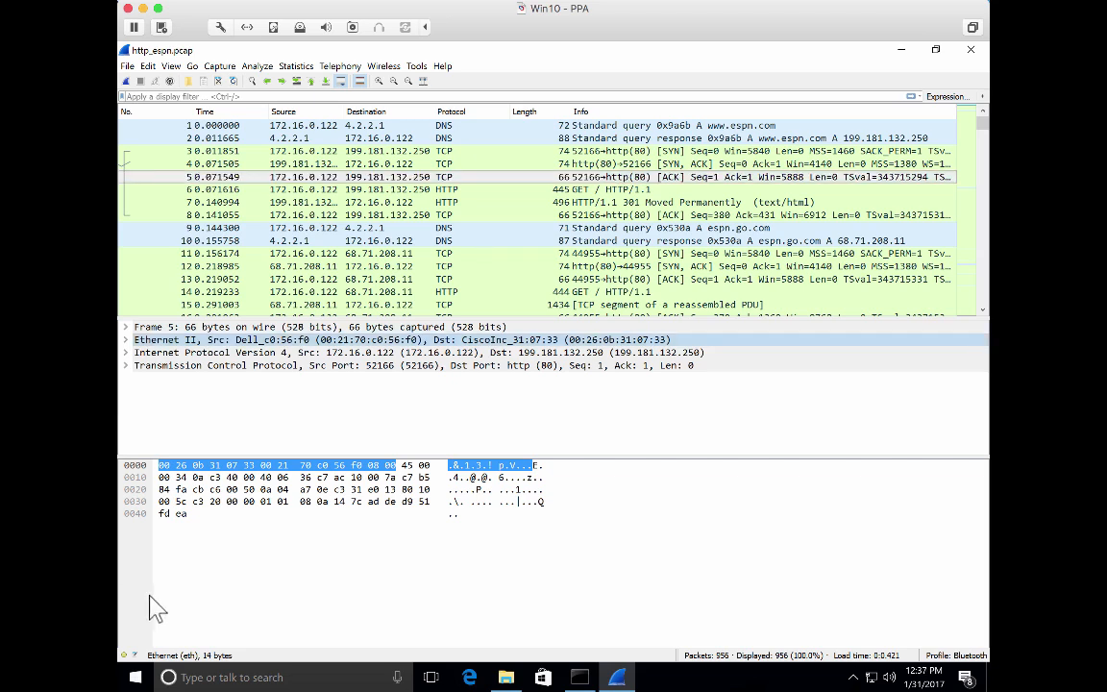
# Open Notepad and write two host entries on separate lines: 172.16.0.122 Marketing4 and 199.181.132.250 ESPN
pyautogui.click(224, 675)
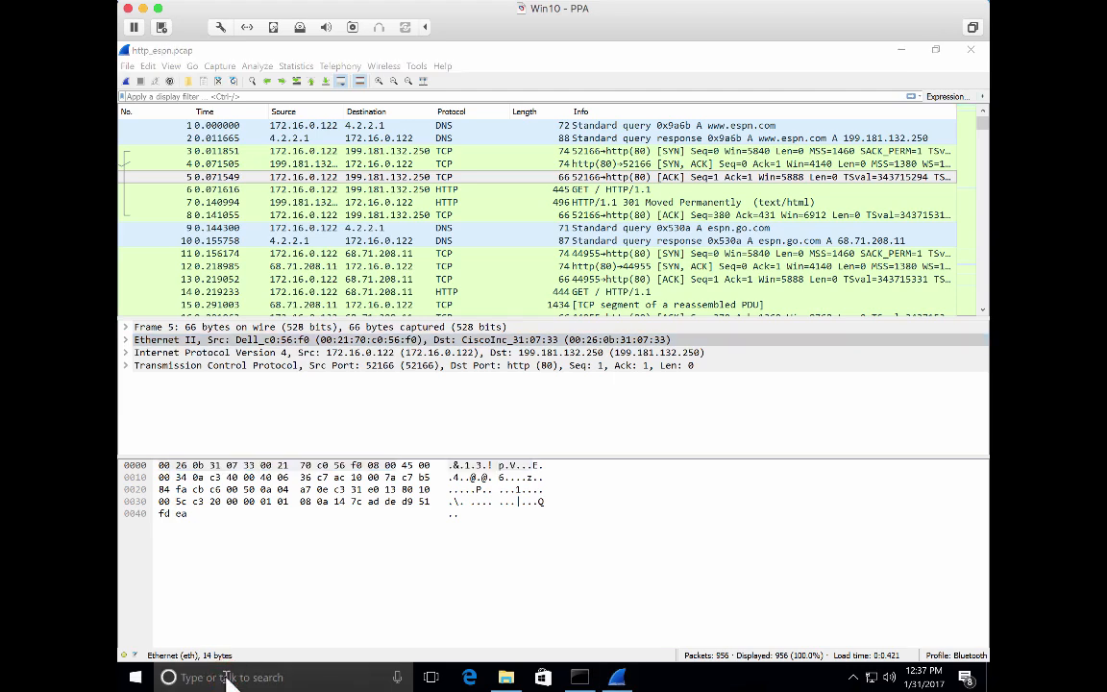
pyautogui.write('notepad')
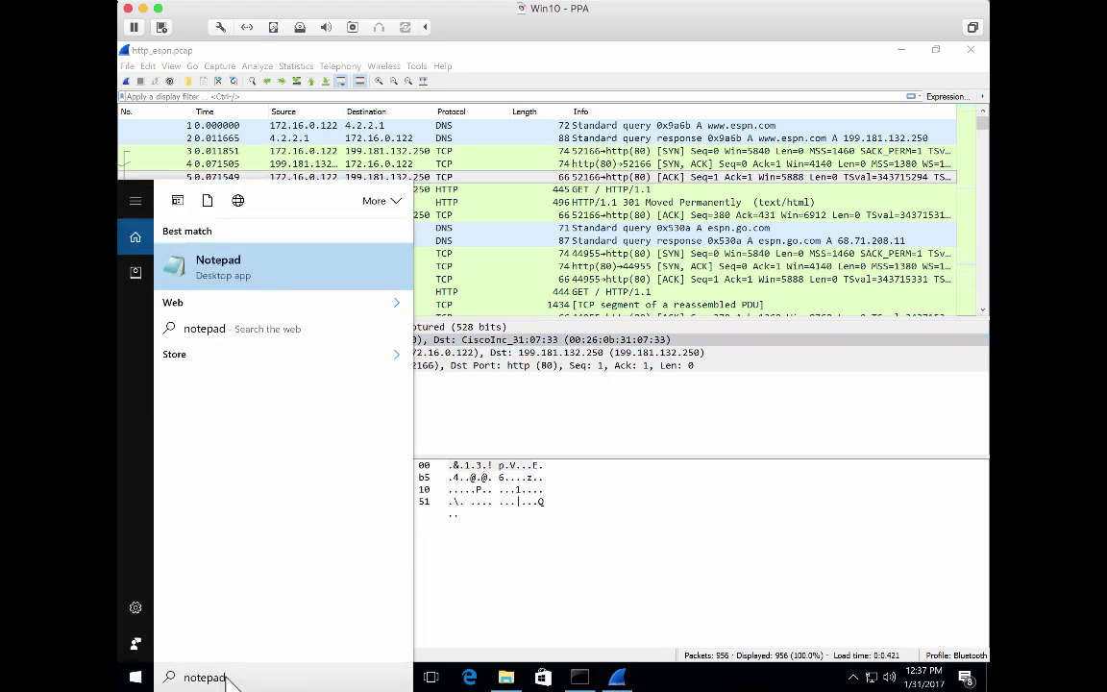
pyautogui.press('Return')
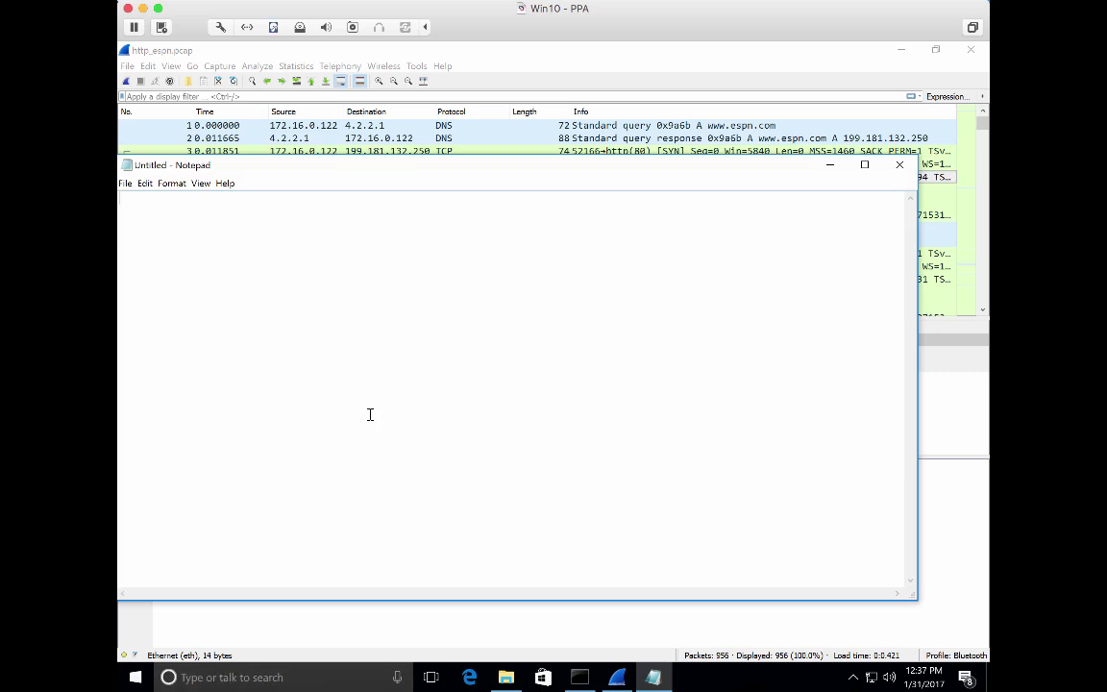
pyautogui.moveTo(376, 168); pyautogui.dragTo(429, 244)
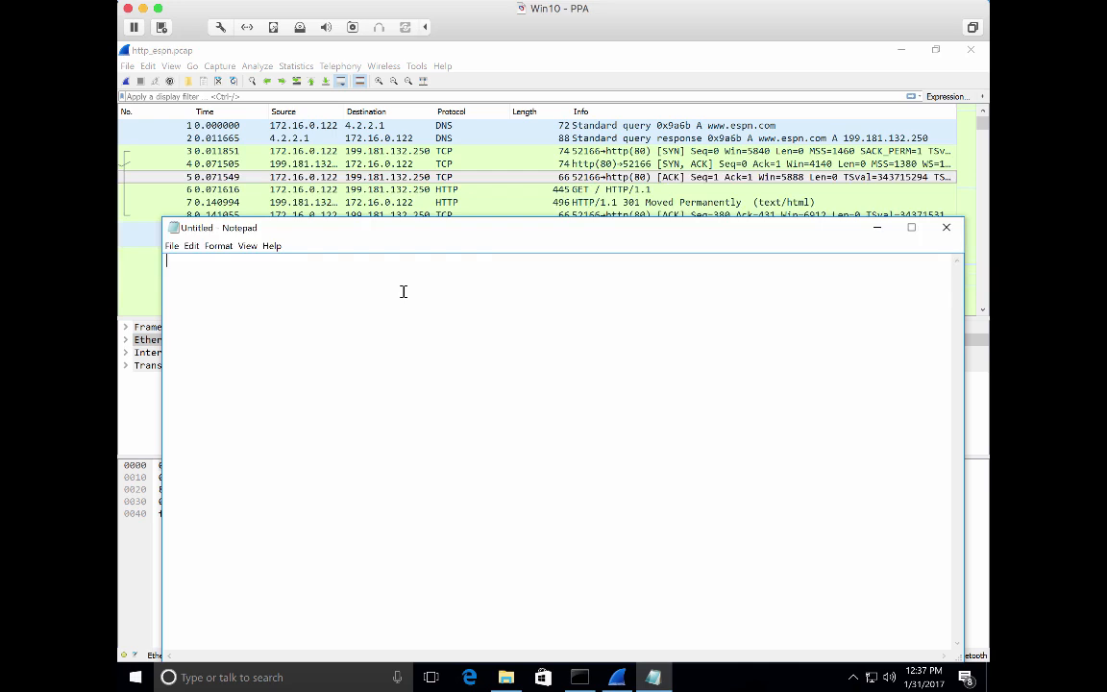
pyautogui.write('172.16.0.122')
pyautogui.write('Marketing4 ')
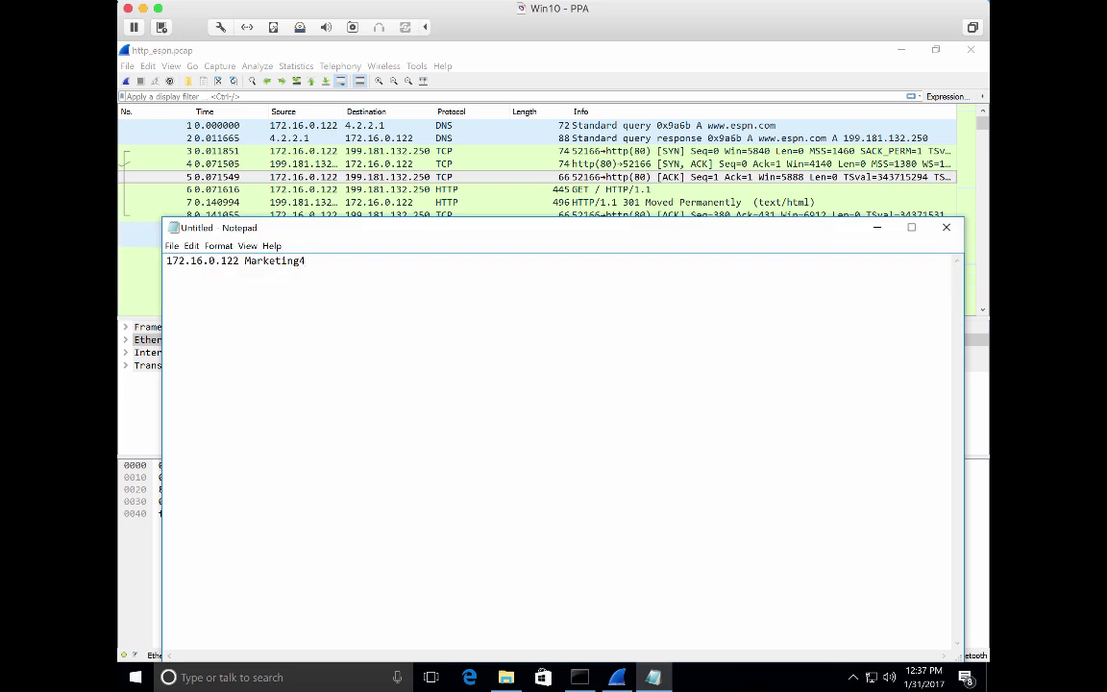
pyautogui.write('199.181.132.250')
pyautogui.write('ESPN')
# Save the host entries as hosts, with file type All Files, in %USERPROFILE%\Application Data\Wireshark\
pyautogui.hotkey('ctrl', 's')
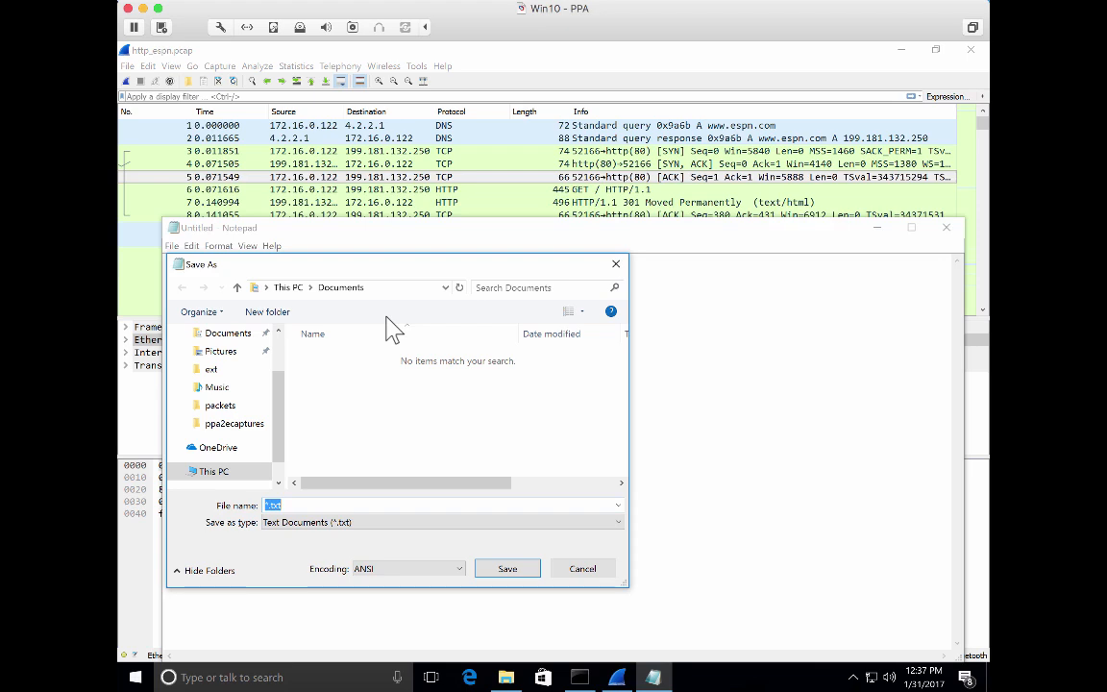
pyautogui.write('hosts')
pyautogui.click(306, 524)
pyautogui.click(289, 546)
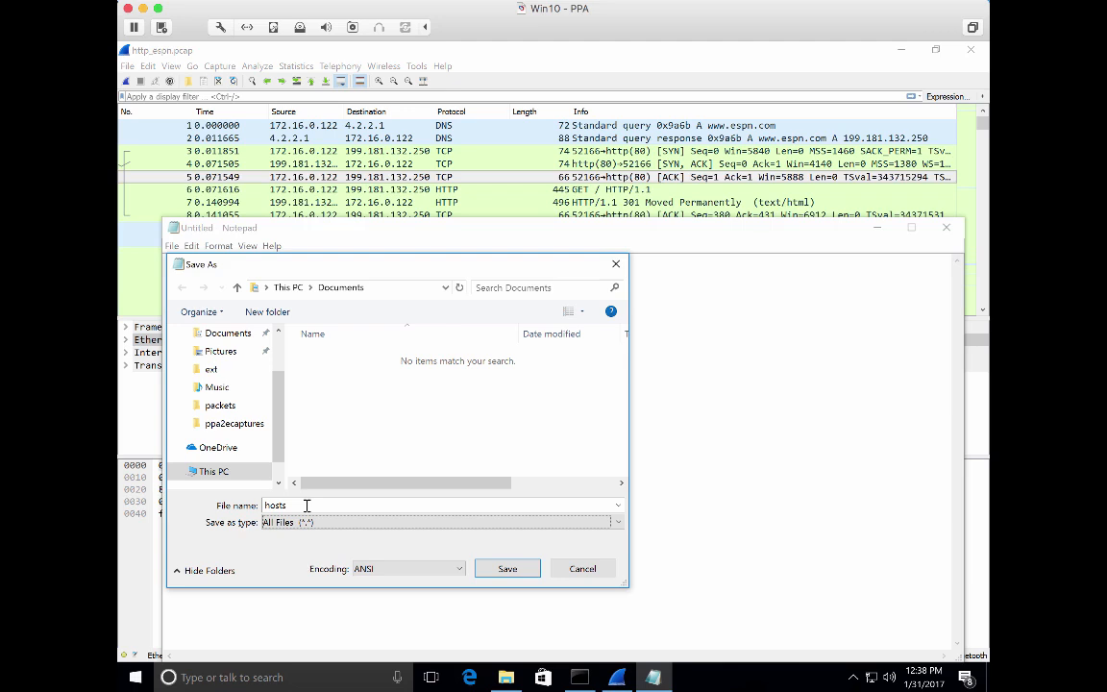
pyautogui.click(386, 286)
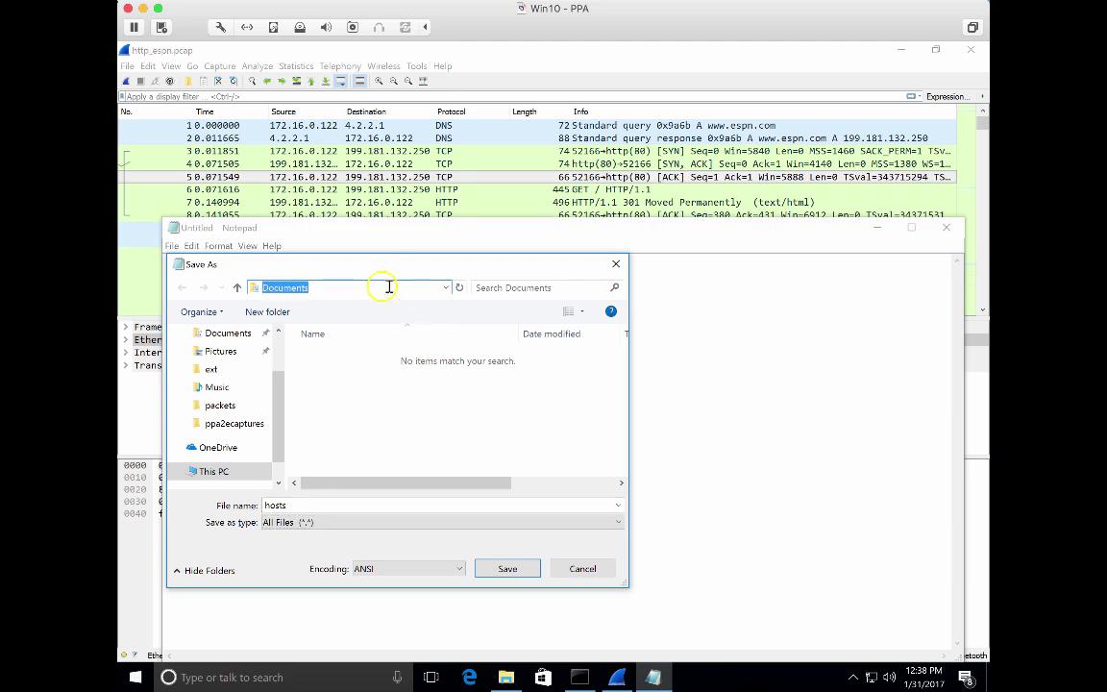
pyautogui.rightClick(386, 287)
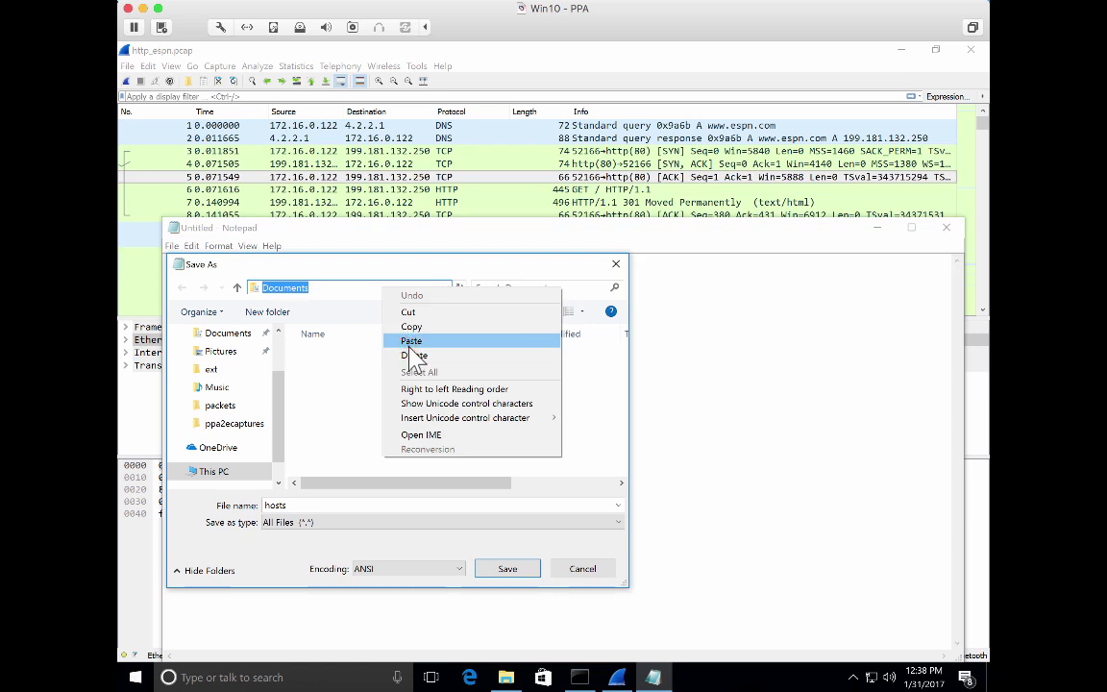
pyautogui.click(411, 341)
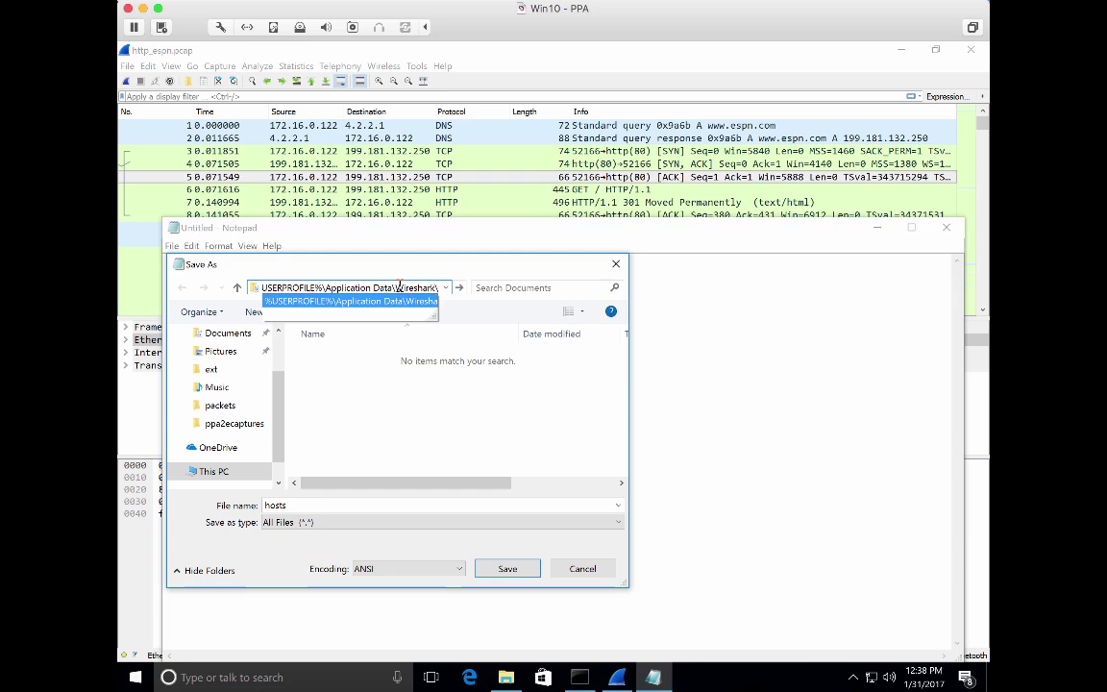
pyautogui.press('Return')
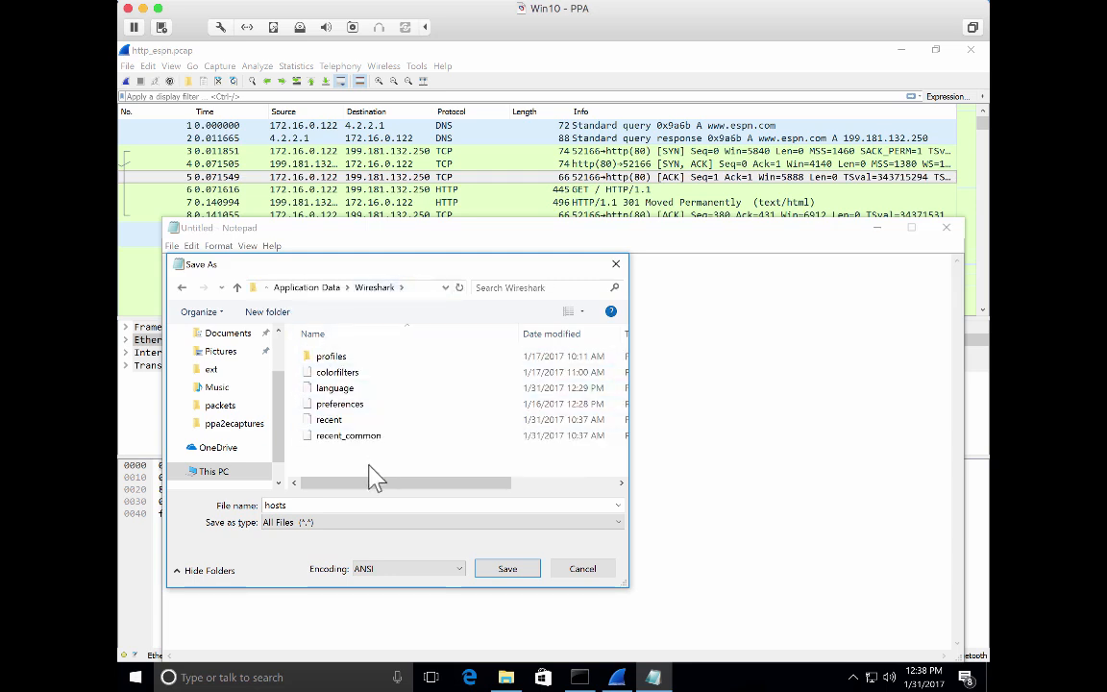
pyautogui.click(484, 568)
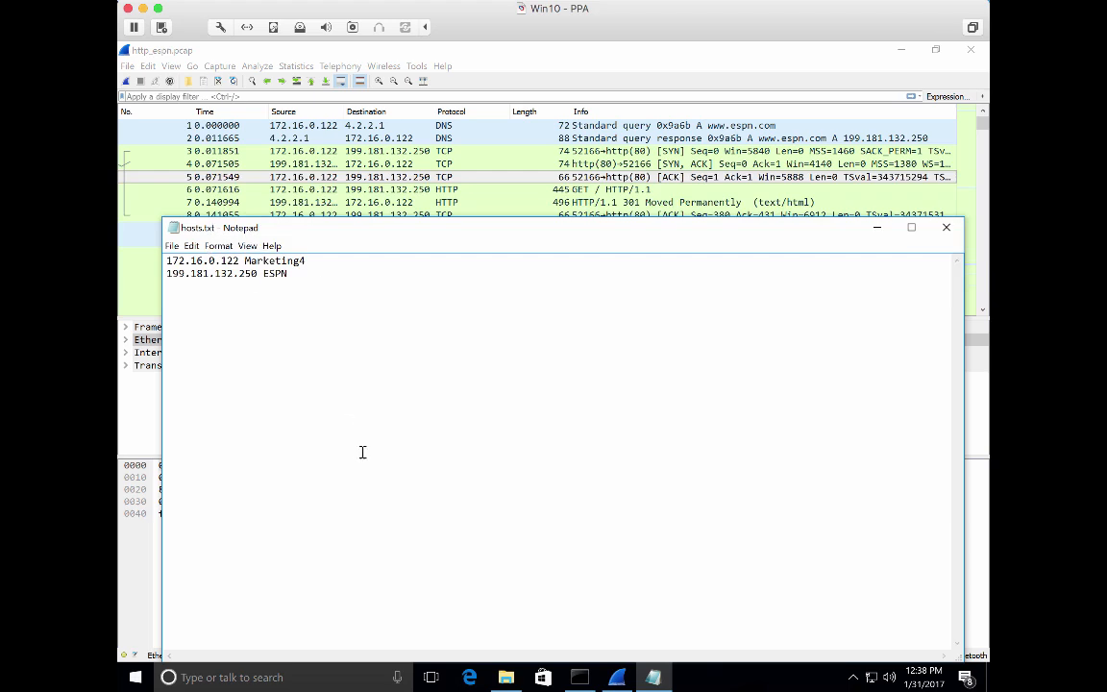
# Rename hosts.txt to hosts in the Wireshark application data folder in File Explorer, accepting the extension change
pyautogui.click(506, 678)
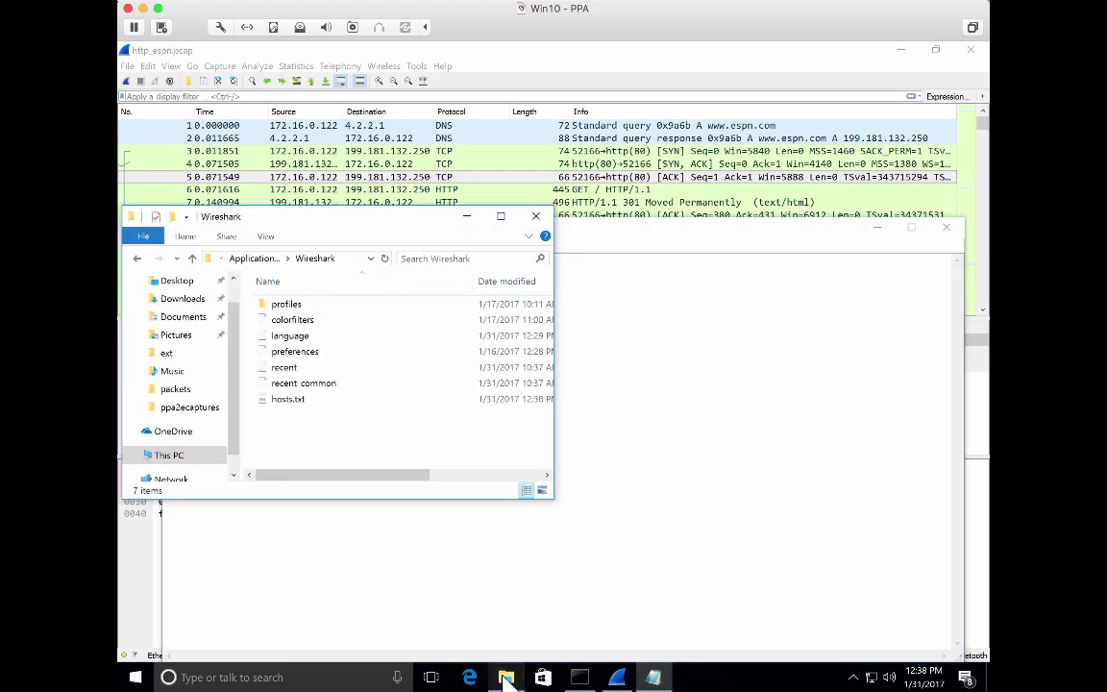
pyautogui.click(288, 400)
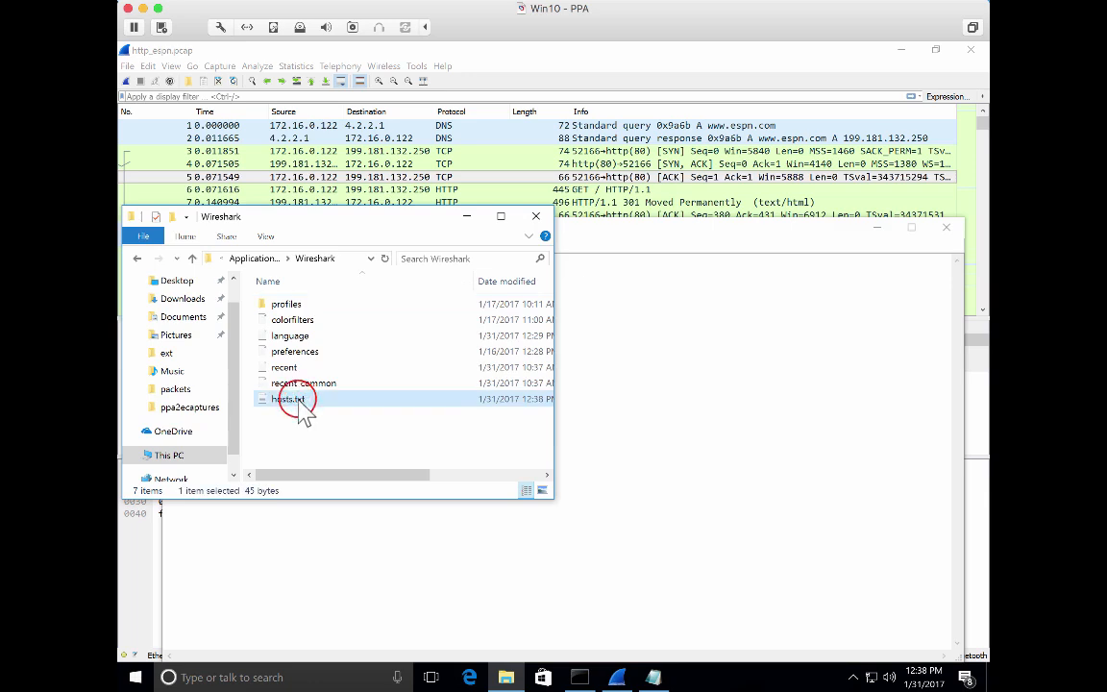
pyautogui.click(288, 402)
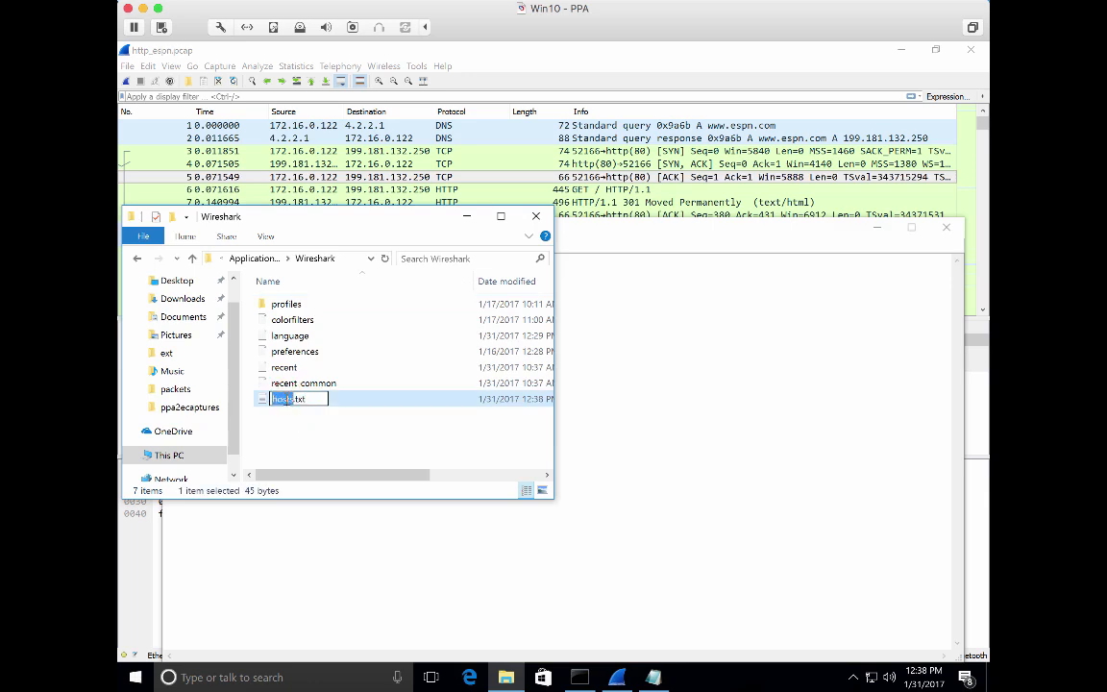
pyautogui.click(286, 400)
pyautogui.press('BackSpace')
pyautogui.press('BackSpace')
pyautogui.press('BackSpace')
pyautogui.press('BackSpace')
pyautogui.press('Return')
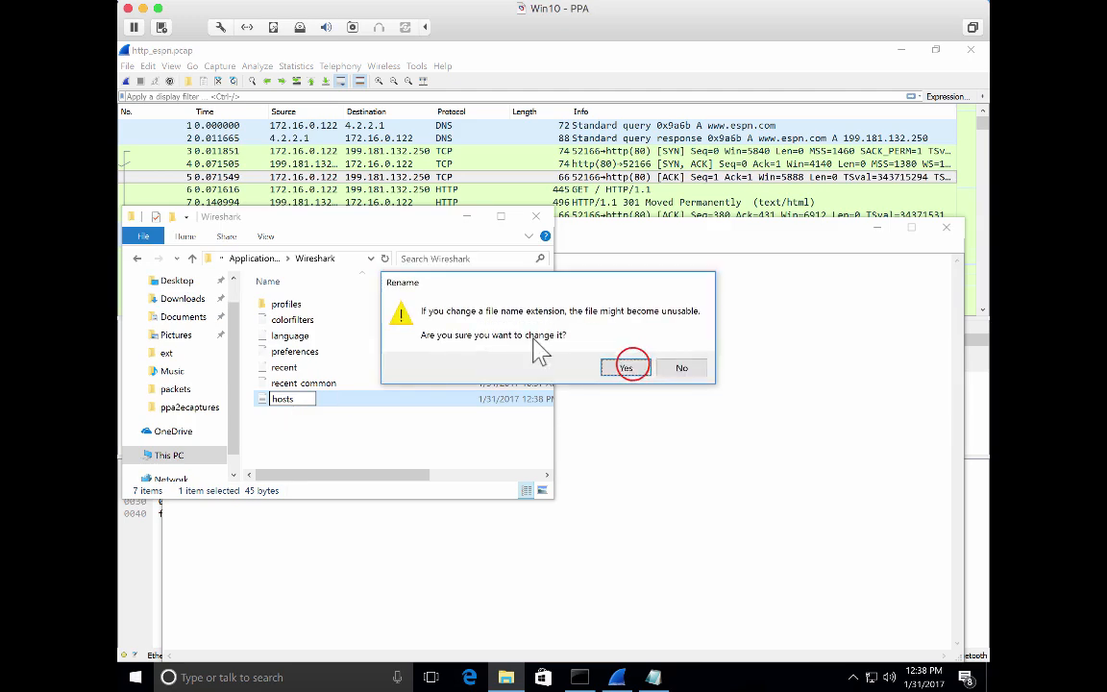
pyautogui.click(631, 367)
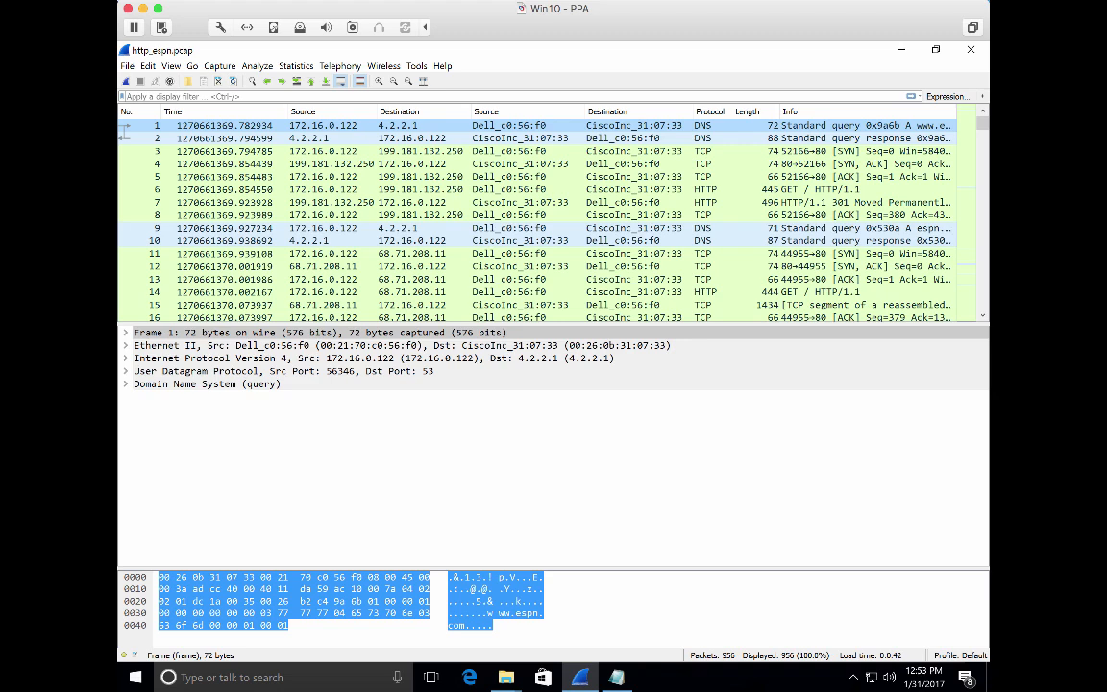
# Reload the http_espn capture in Wireshark and check the resolved host names in packets 5 and 1
pyautogui.click(234, 80)
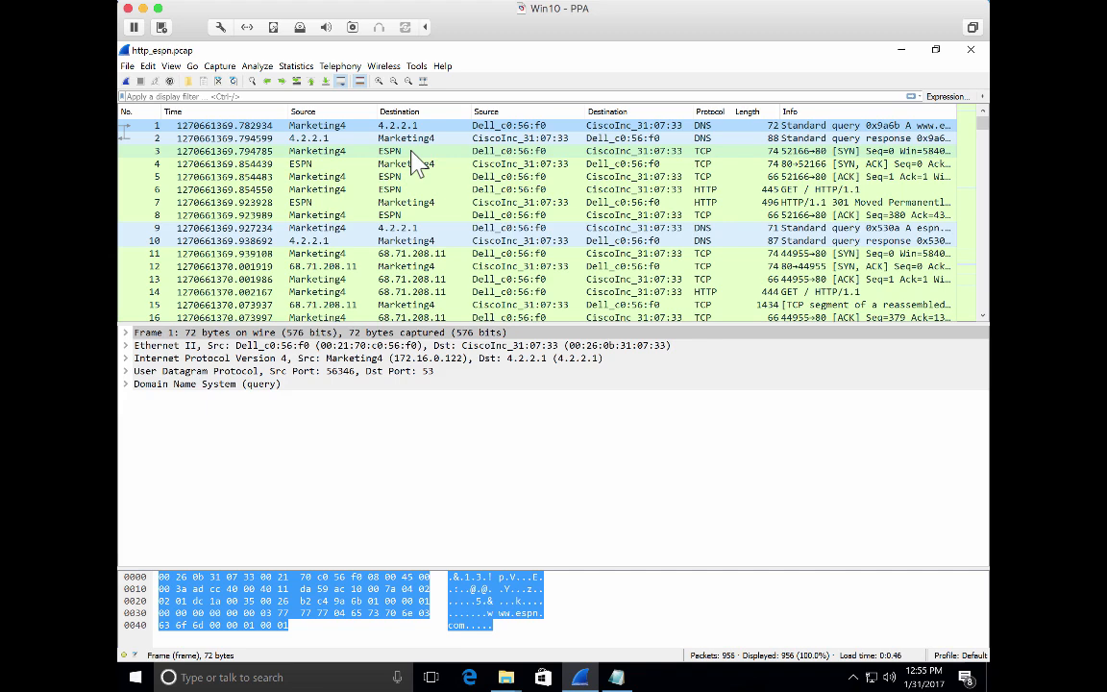
pyautogui.click(405, 177)
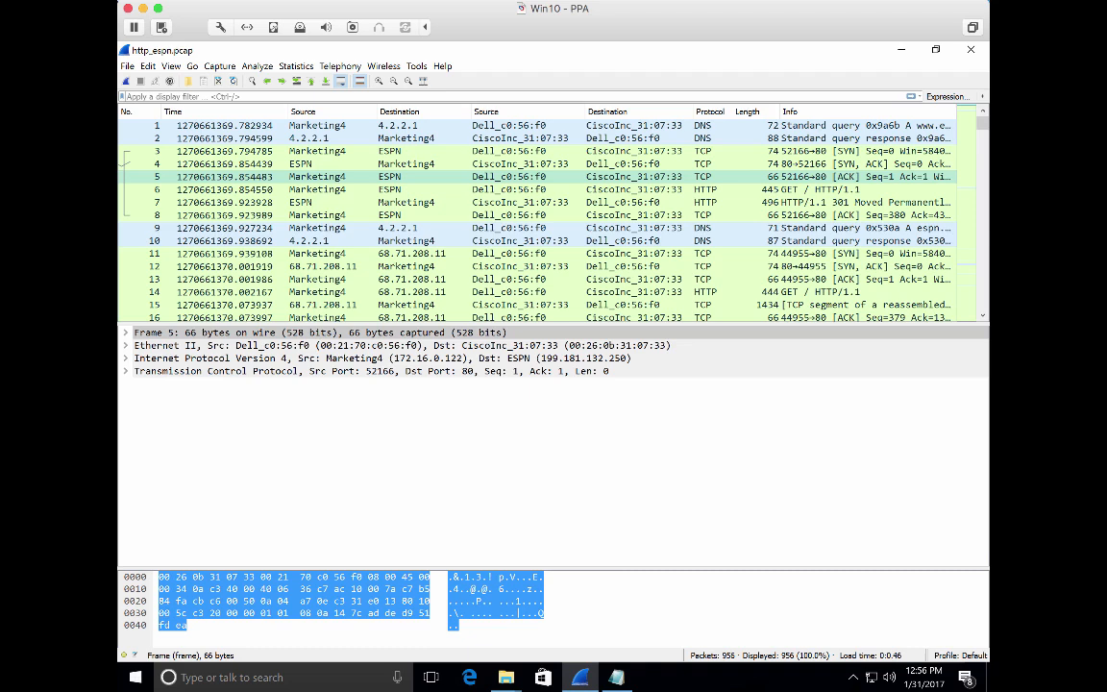
pyautogui.click(400, 126)
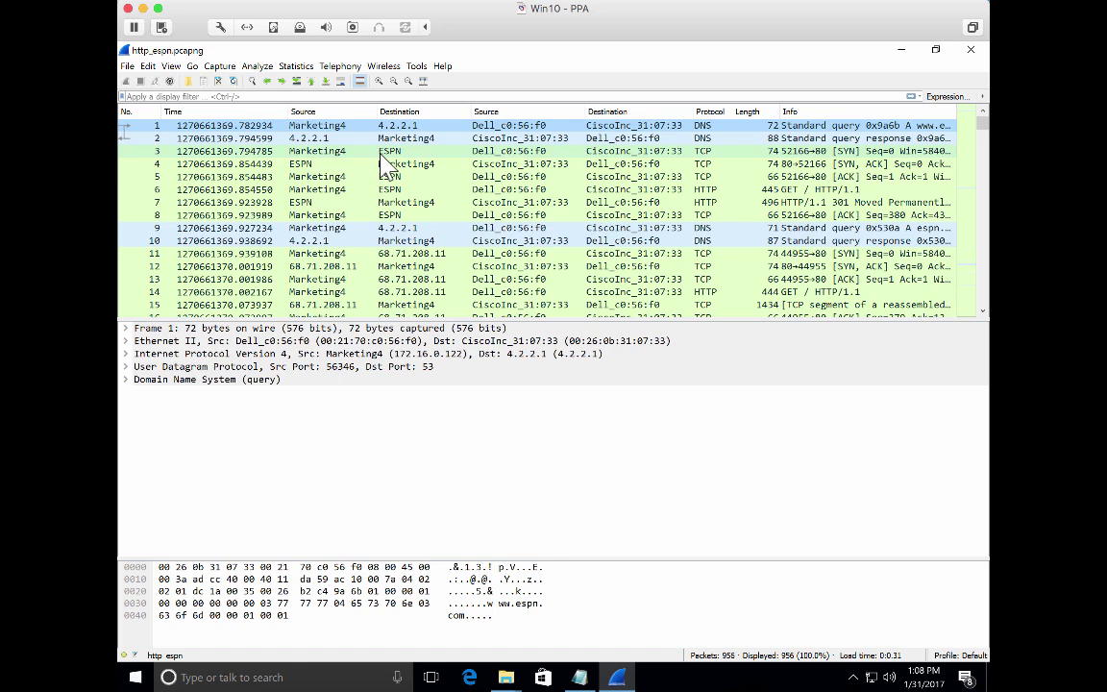
# Edit the resolved name of address 4.2.2.1 from packet 2, naming it External DNS
pyautogui.click(307, 142)
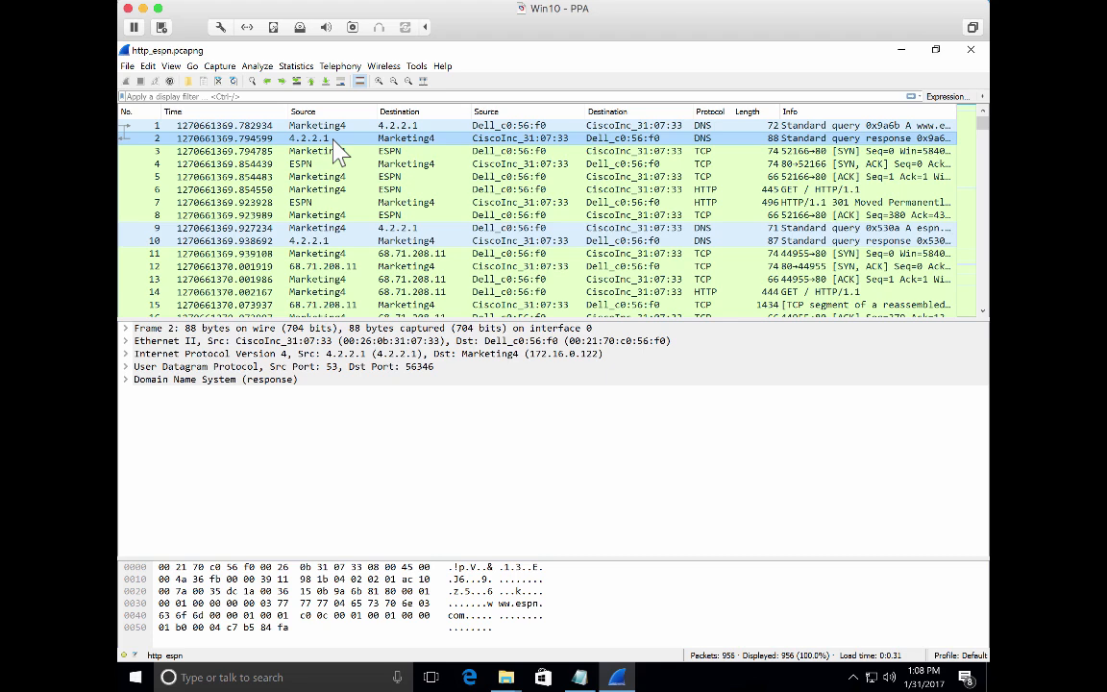
pyautogui.rightClick(330, 143)
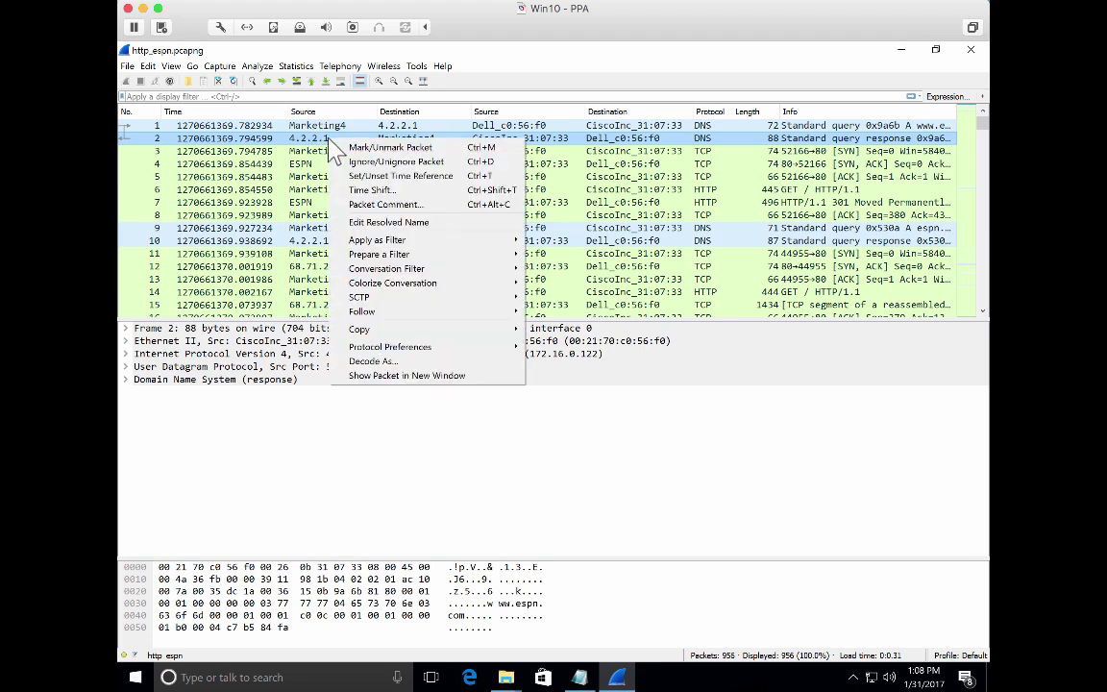
pyautogui.click(381, 225)
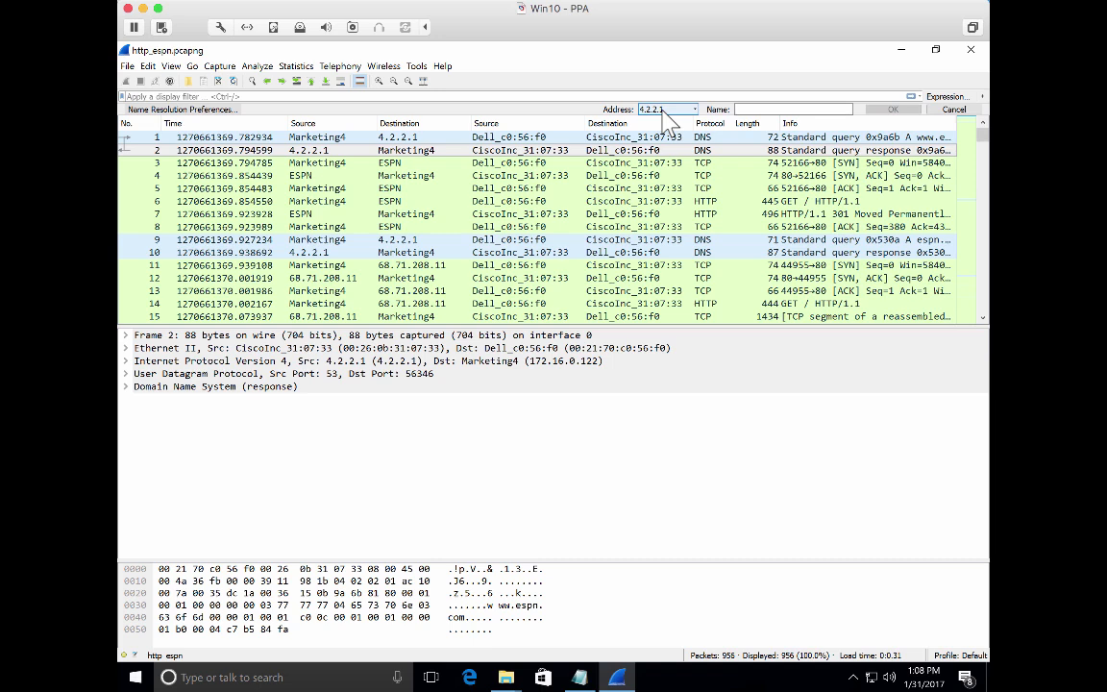
pyautogui.click(758, 107)
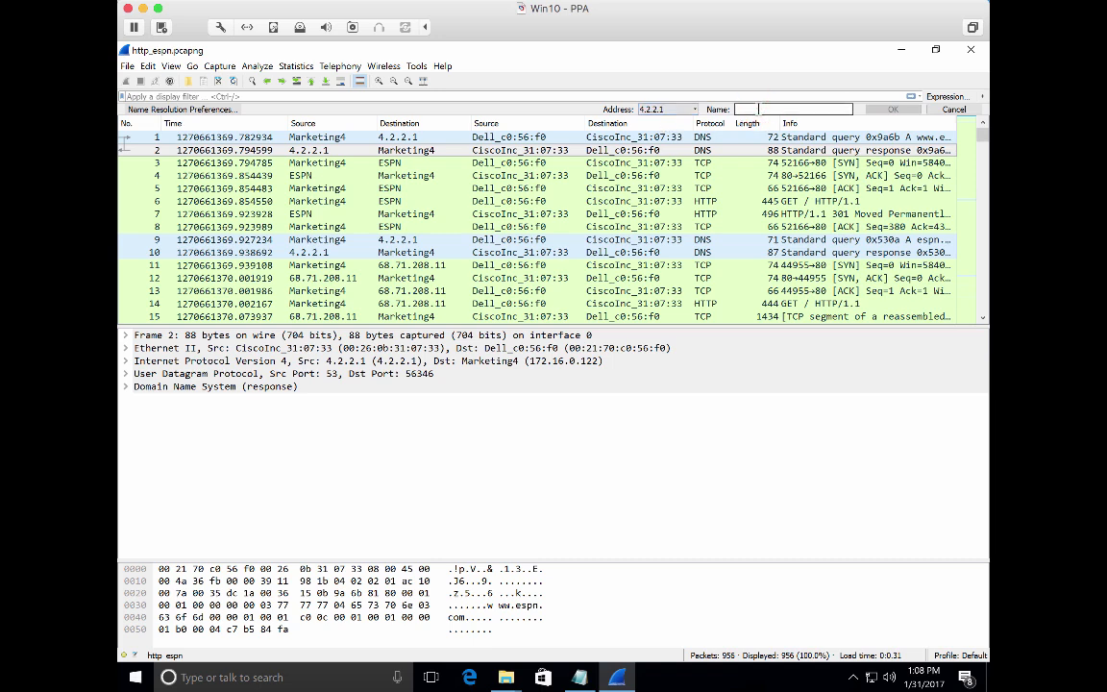
pyautogui.write('Extri')
pyautogui.write('al DNS')
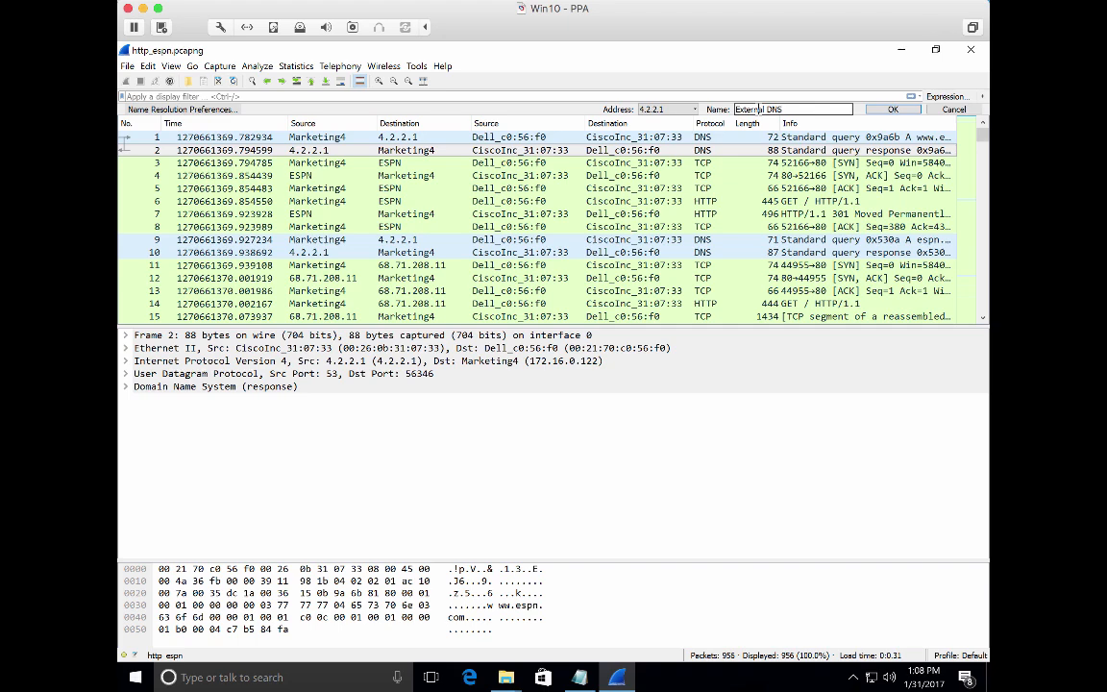
pyautogui.click(886, 108)
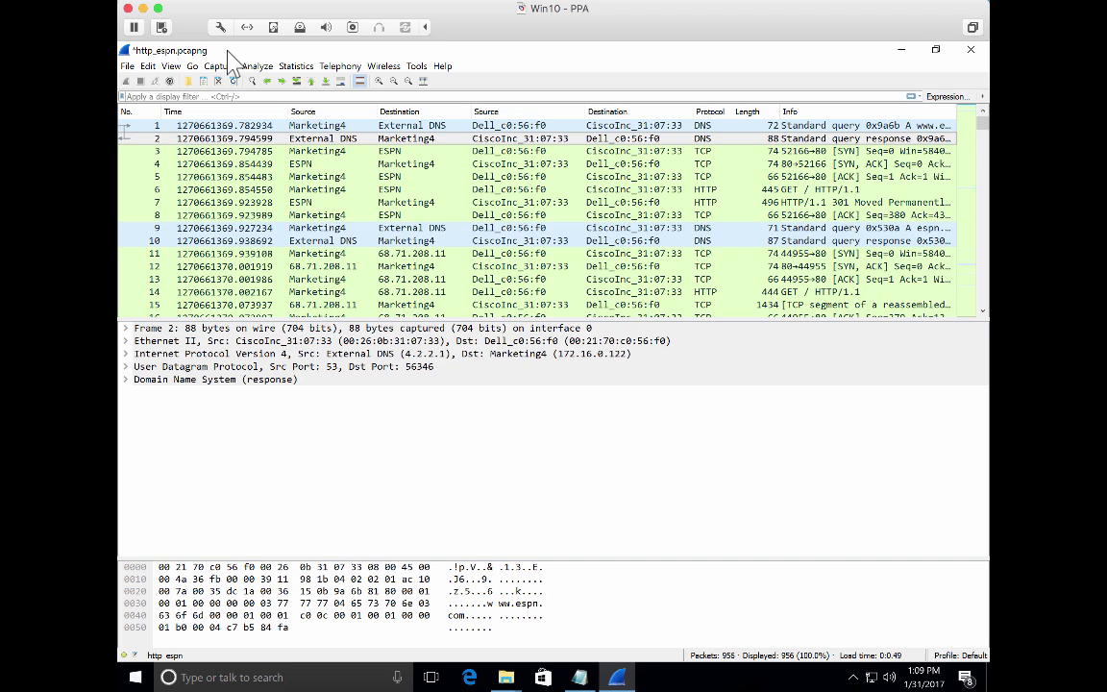
# Save the http_espn capture, close Wireshark and reopen the capture file from the desktop
pyautogui.click(127, 67)
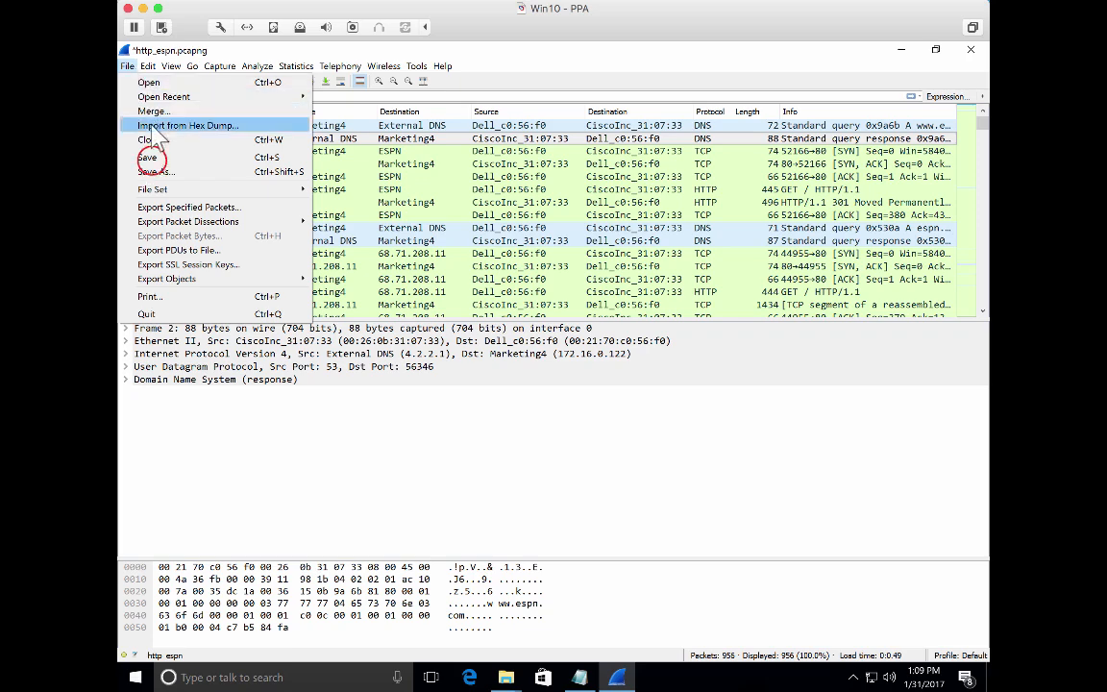
pyautogui.click(147, 157)
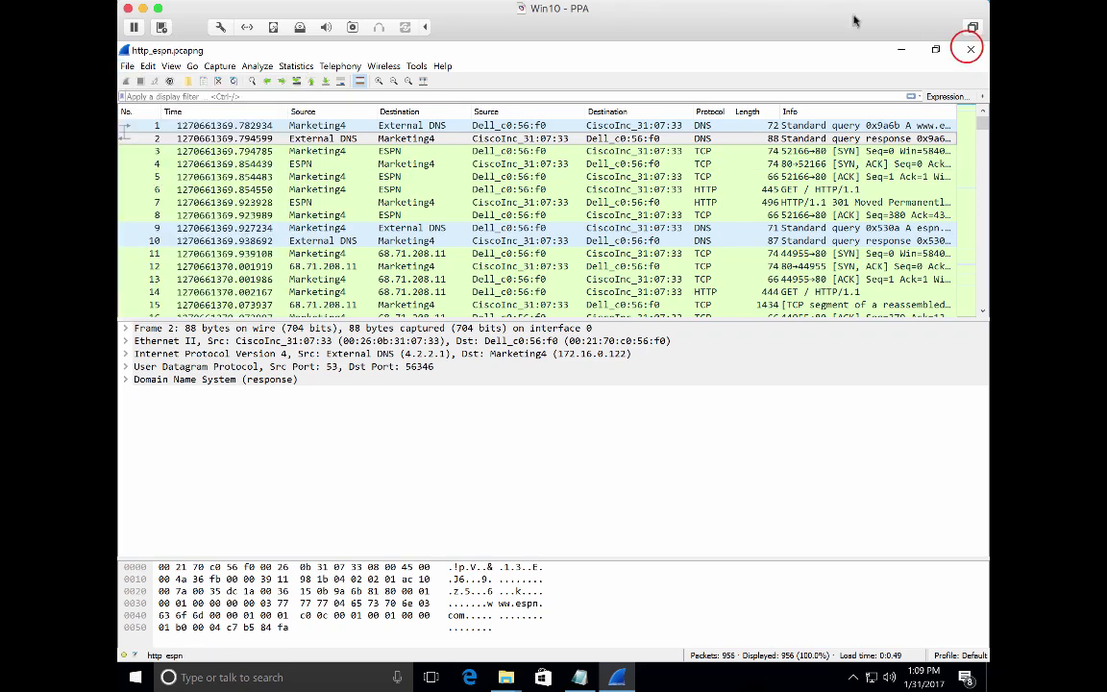
pyautogui.click(969, 52)
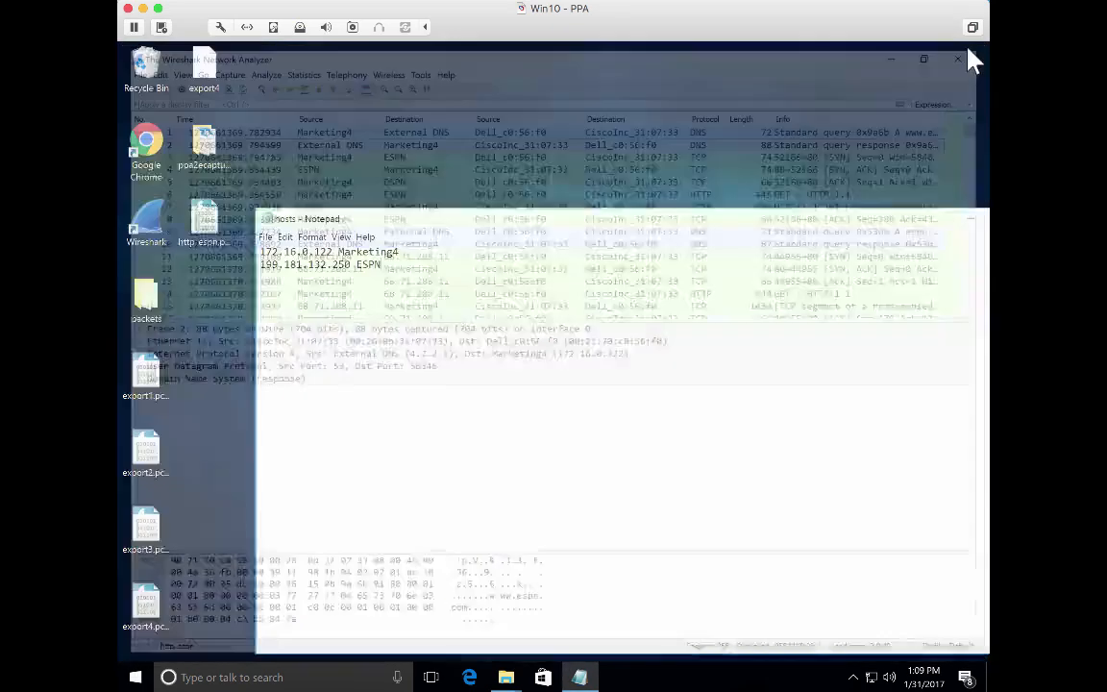
pyautogui.doubleClick(208, 231)
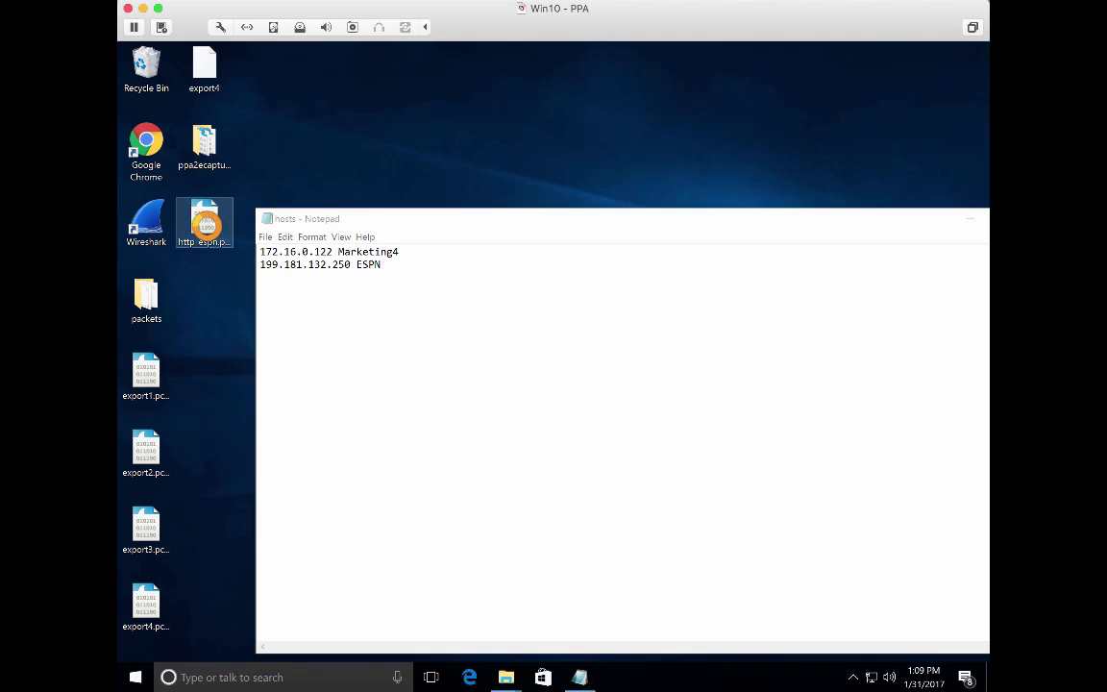